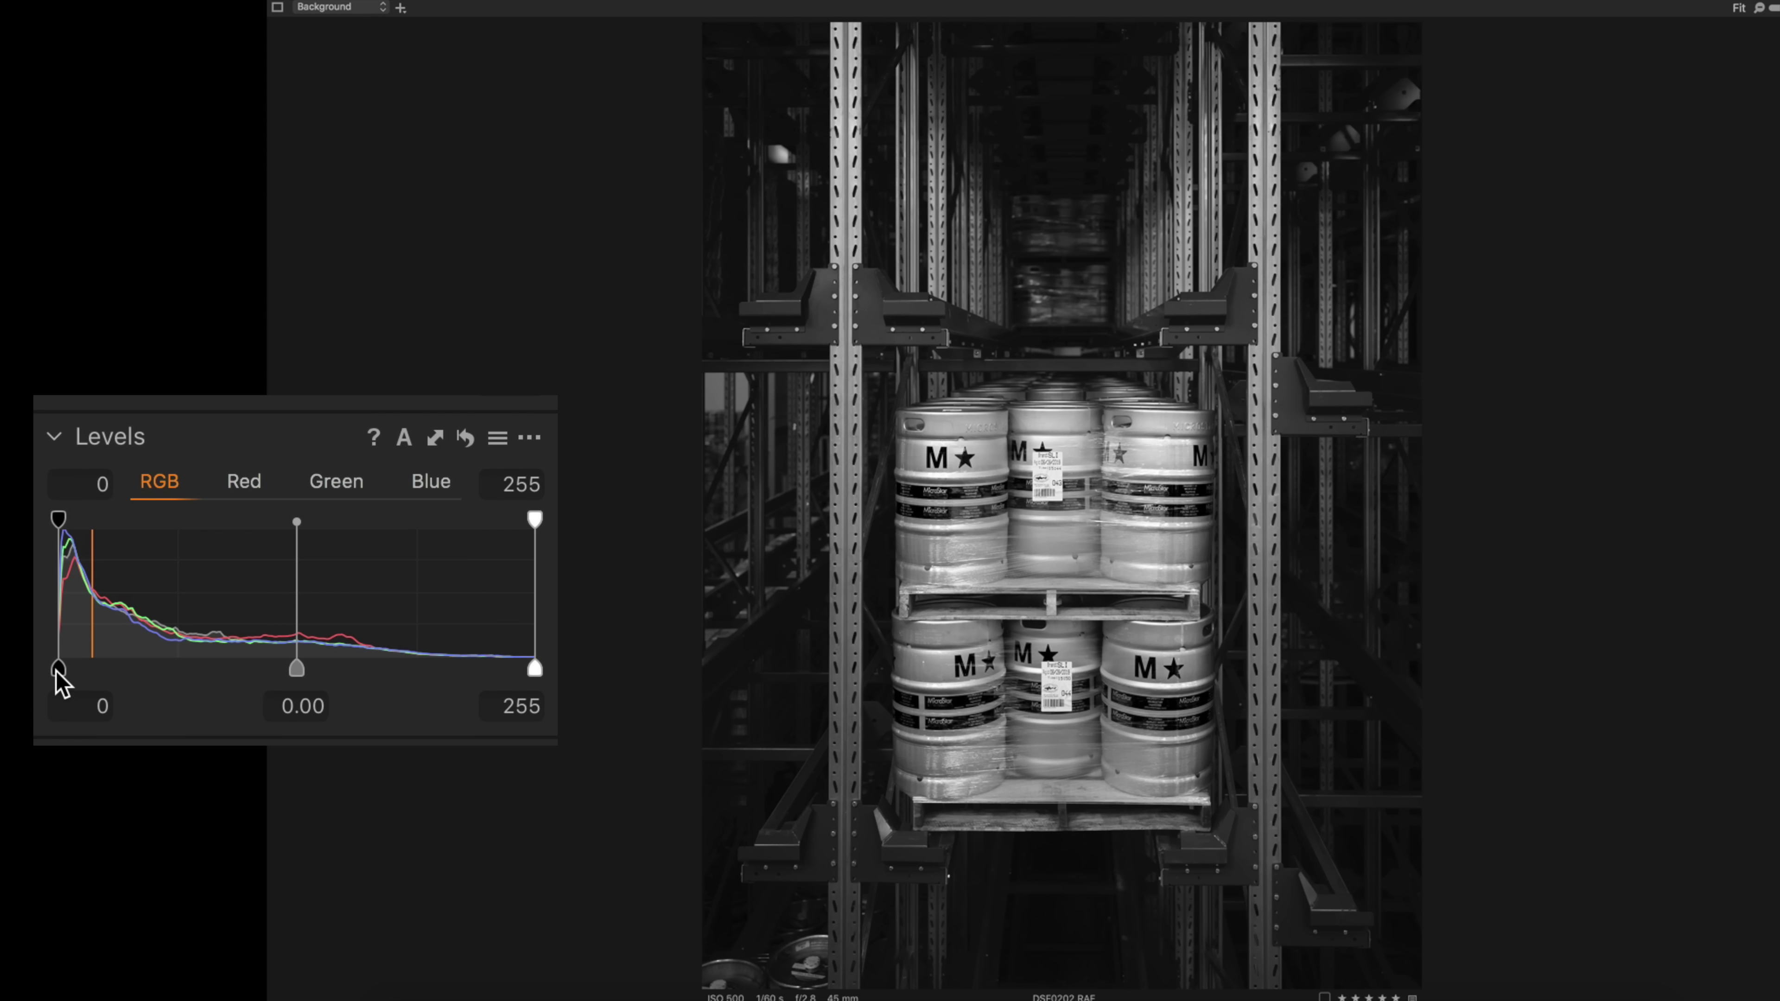
mouse_move(58, 670)
mouse_down()
mouse_move(179, 667)
mouse_move(311, 630)
mouse_move(52, 656)
mouse_up()
drag(535, 669, 197, 672)
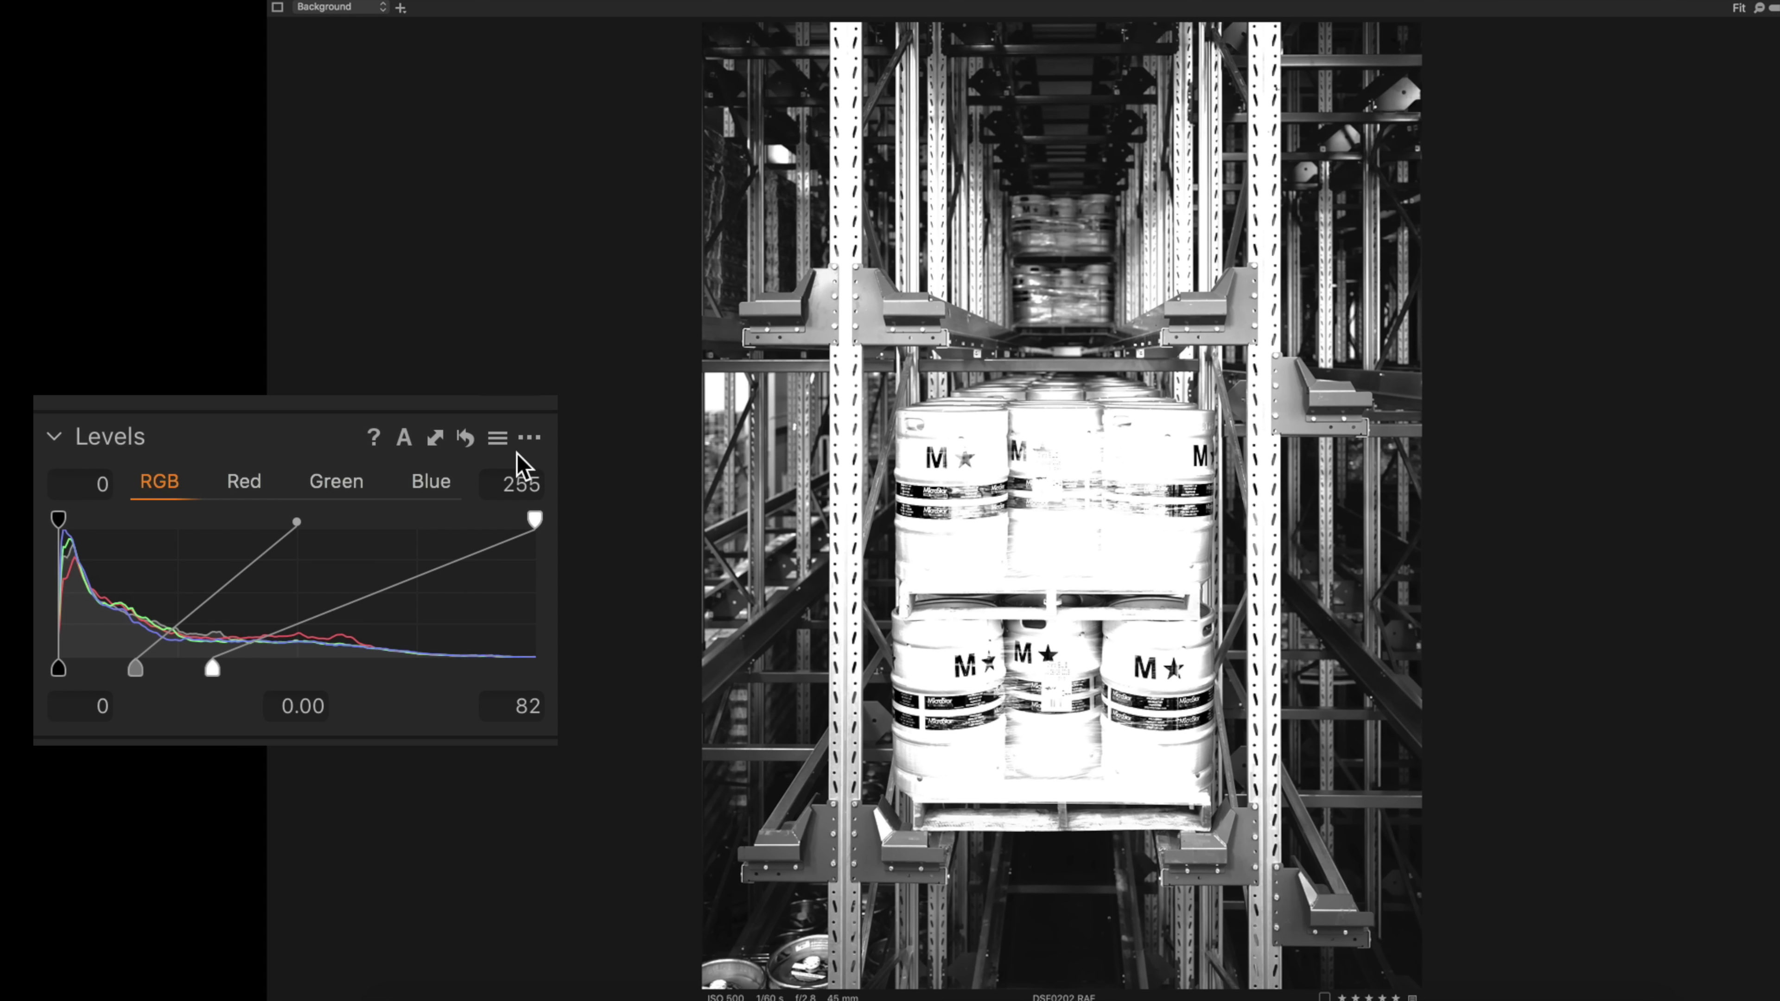
click(465, 438)
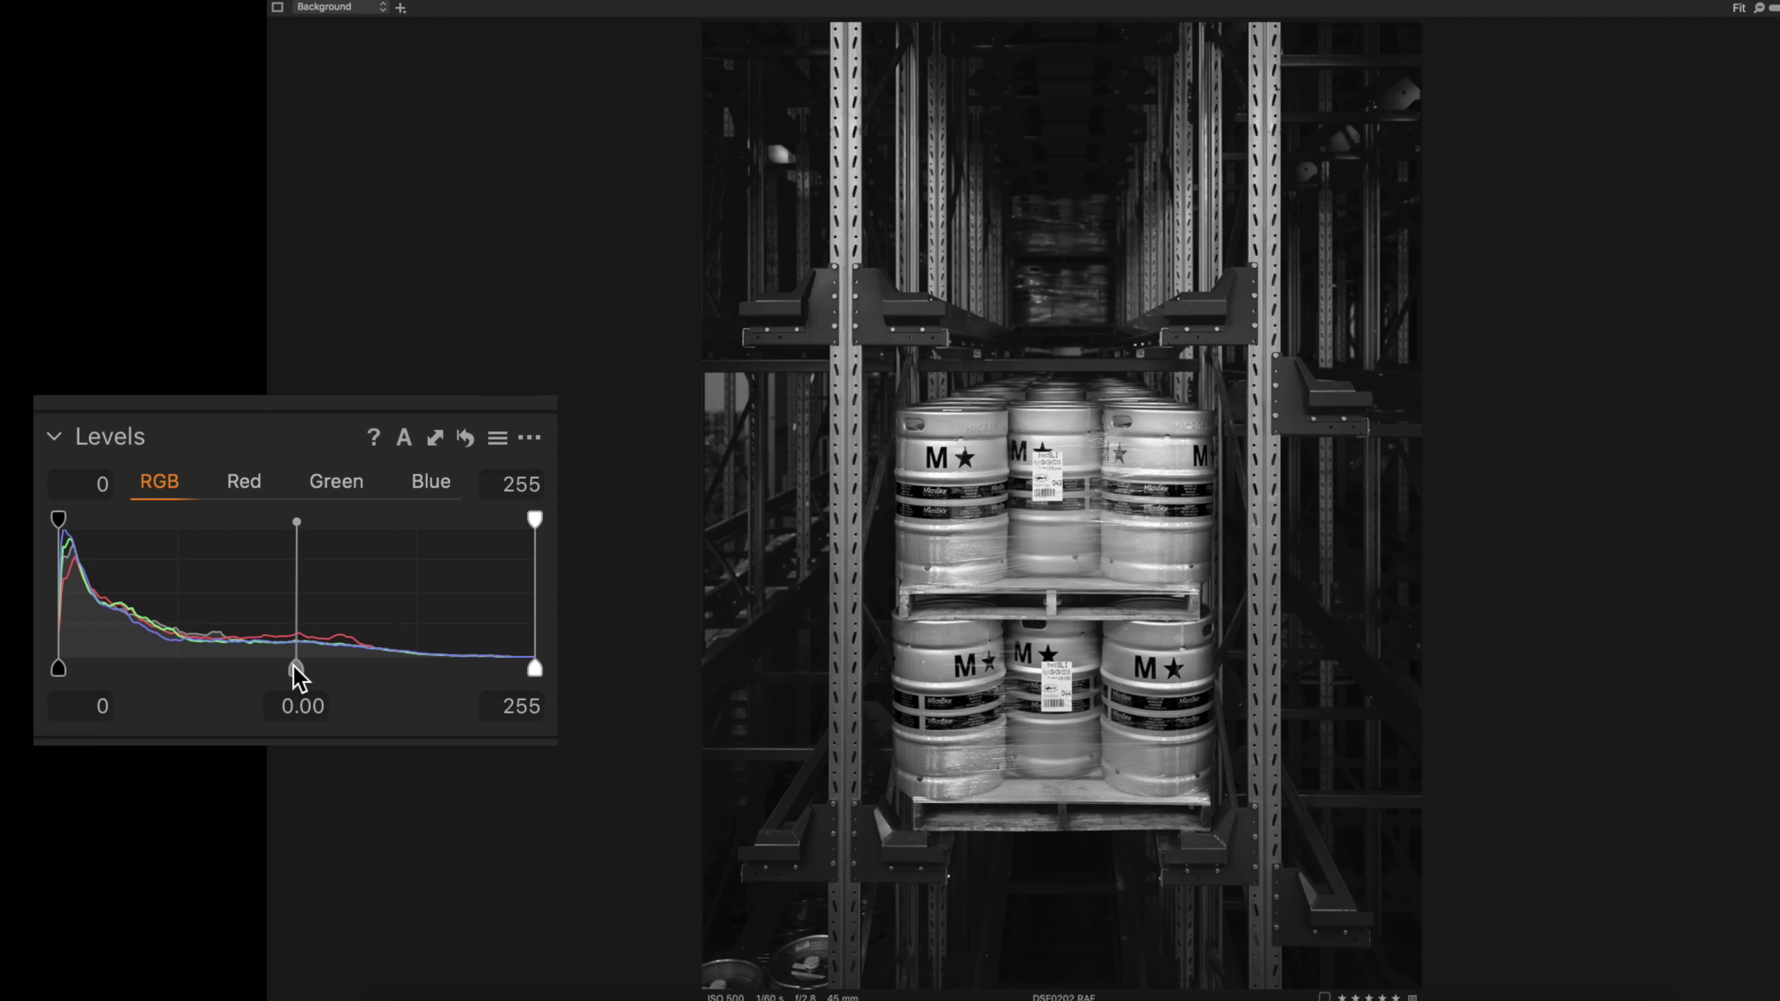
Experiment with the keg photo's Levels: midtone, black and white input points, white output 228.
mouse_move(293, 672)
mouse_down()
mouse_move(141, 694)
mouse_move(410, 668)
mouse_move(275, 676)
mouse_move(289, 679)
mouse_up()
click(466, 438)
mouse_move(55, 526)
mouse_down()
mouse_move(146, 526)
mouse_move(59, 504)
mouse_up()
mouse_move(533, 526)
mouse_down()
mouse_move(394, 534)
mouse_move(538, 515)
mouse_up()
drag(535, 670, 484, 669)
mouse_move(59, 670)
mouse_down()
mouse_move(96, 671)
mouse_move(58, 670)
mouse_up()
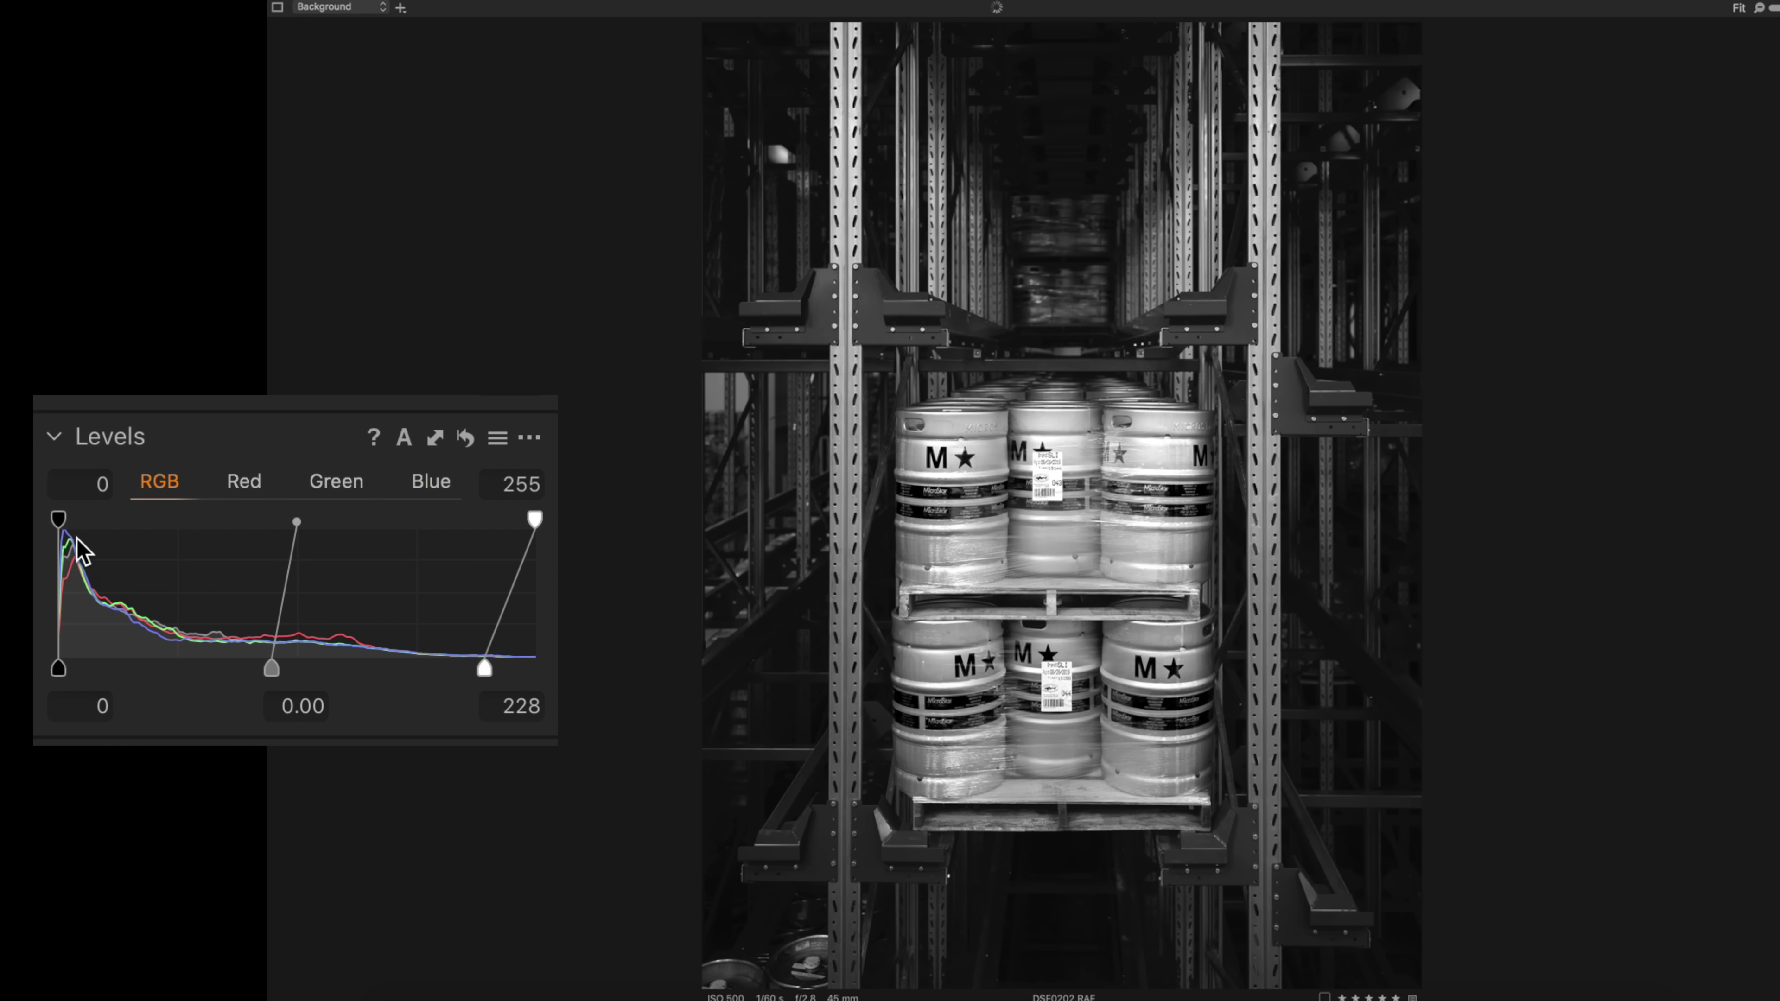
Settle the keg Levels at black 13, midtone -0.11, white 201, toggling reset to compare.
drag(60, 522, 82, 522)
drag(272, 668, 320, 668)
mouse_move(469, 667)
mouse_down()
mouse_move(489, 669)
mouse_move(434, 668)
mouse_up()
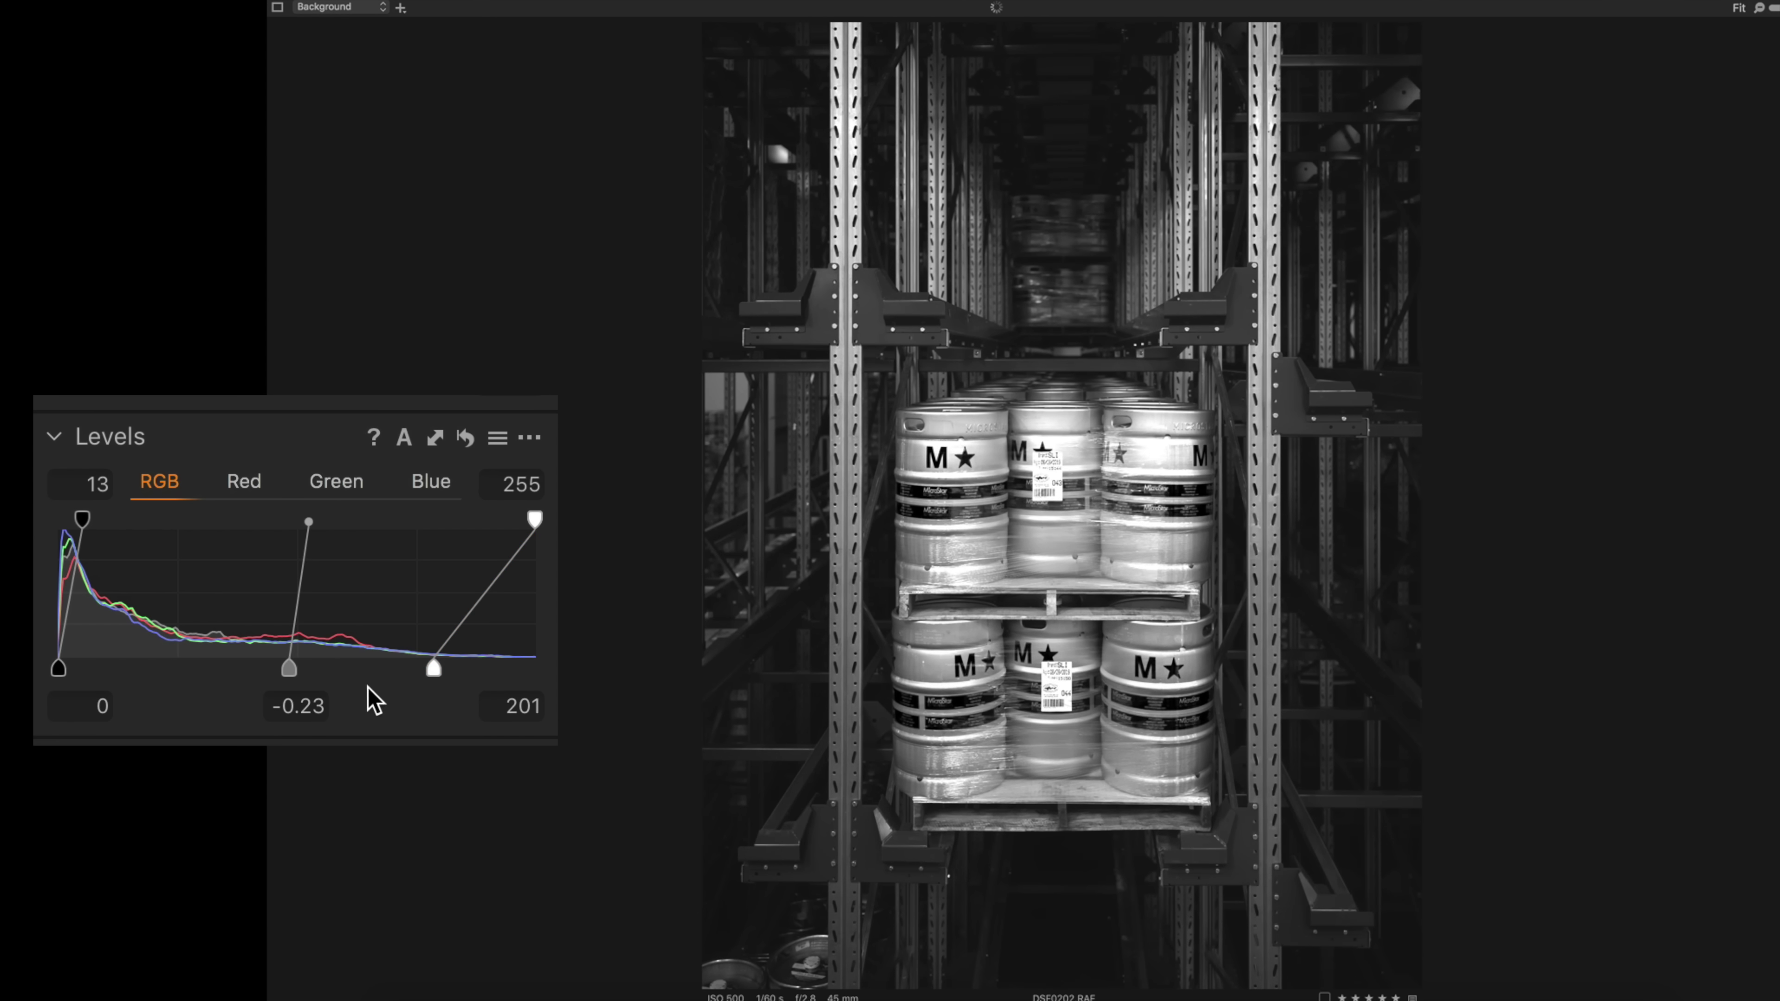
drag(287, 669, 257, 672)
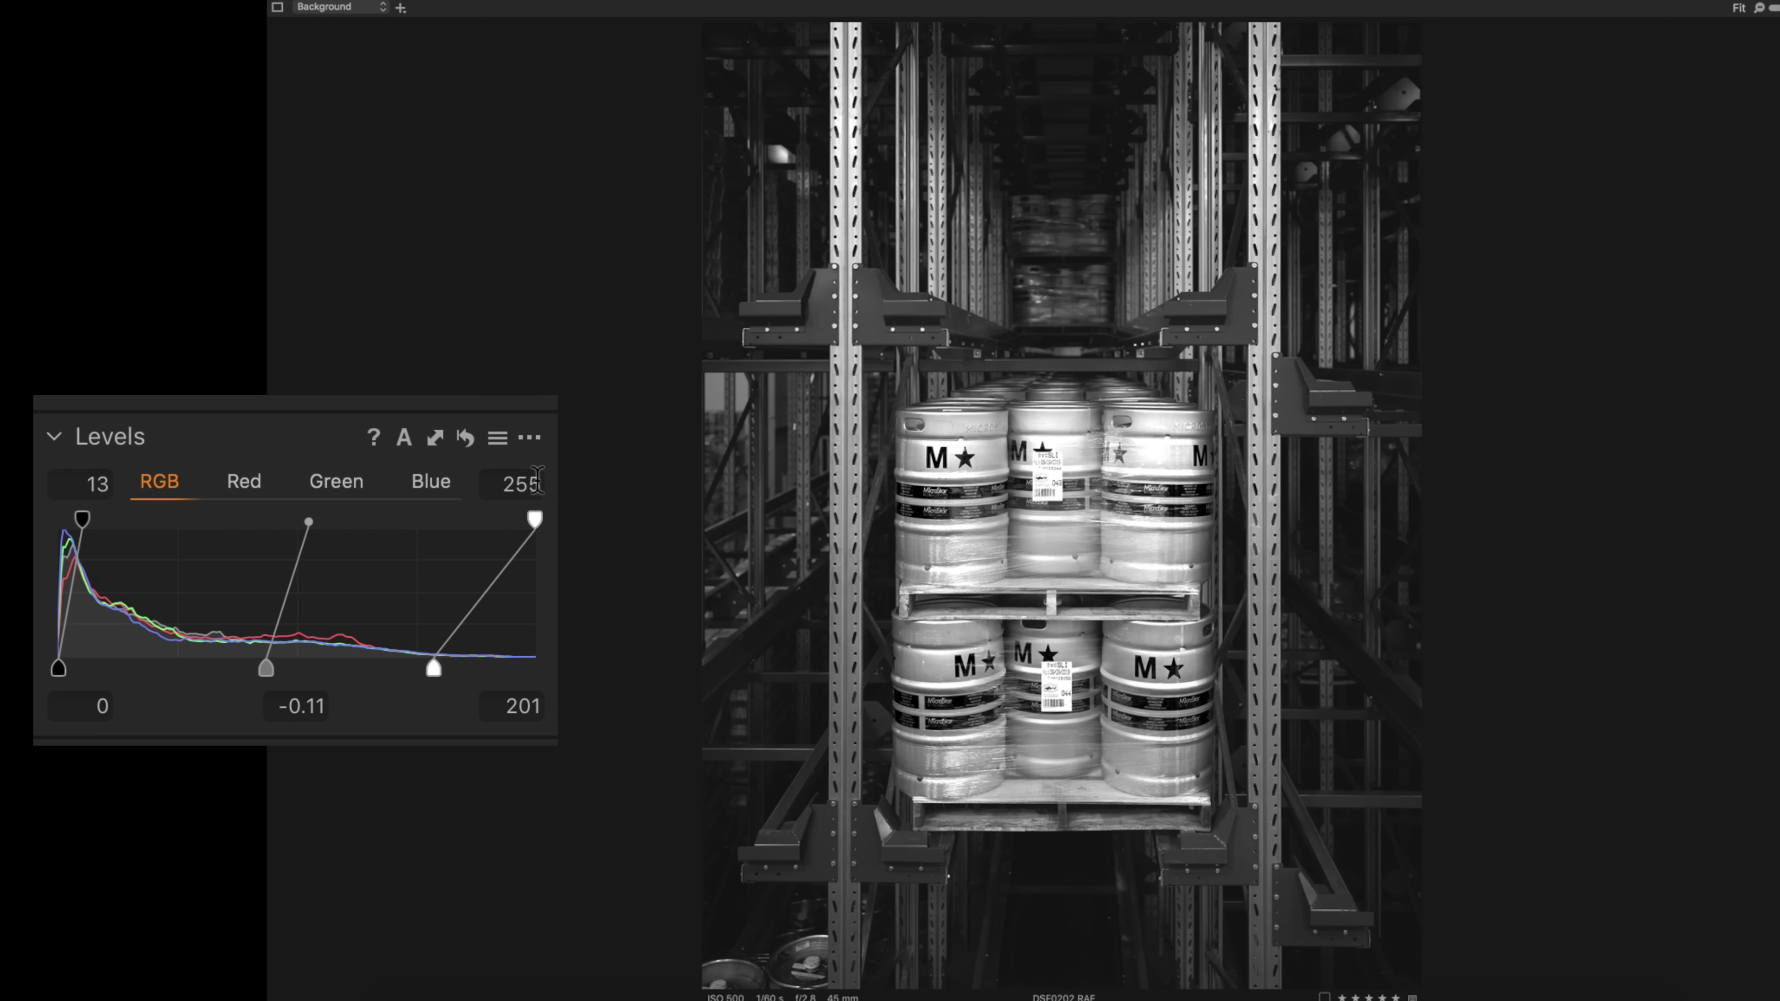
click(465, 438)
click(469, 441)
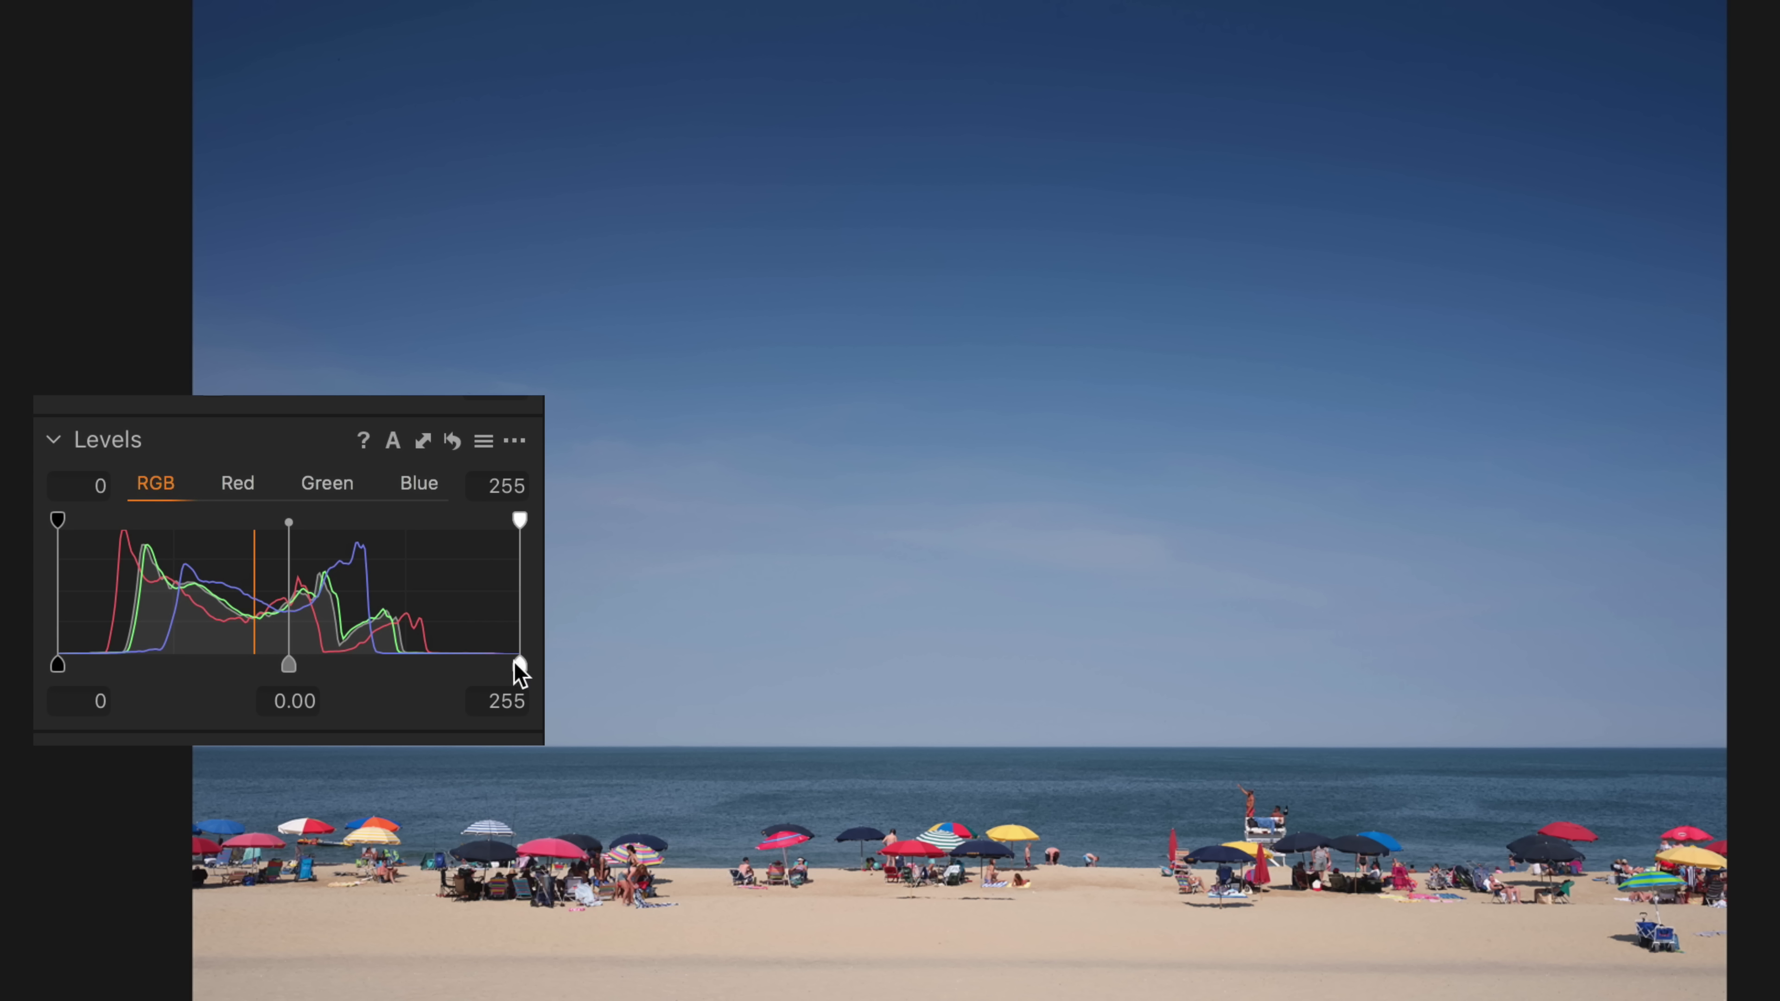
Set the beach photo's Levels to white 210, midtone -0.06 and black about 7, comparing against reset.
drag(520, 667, 439, 674)
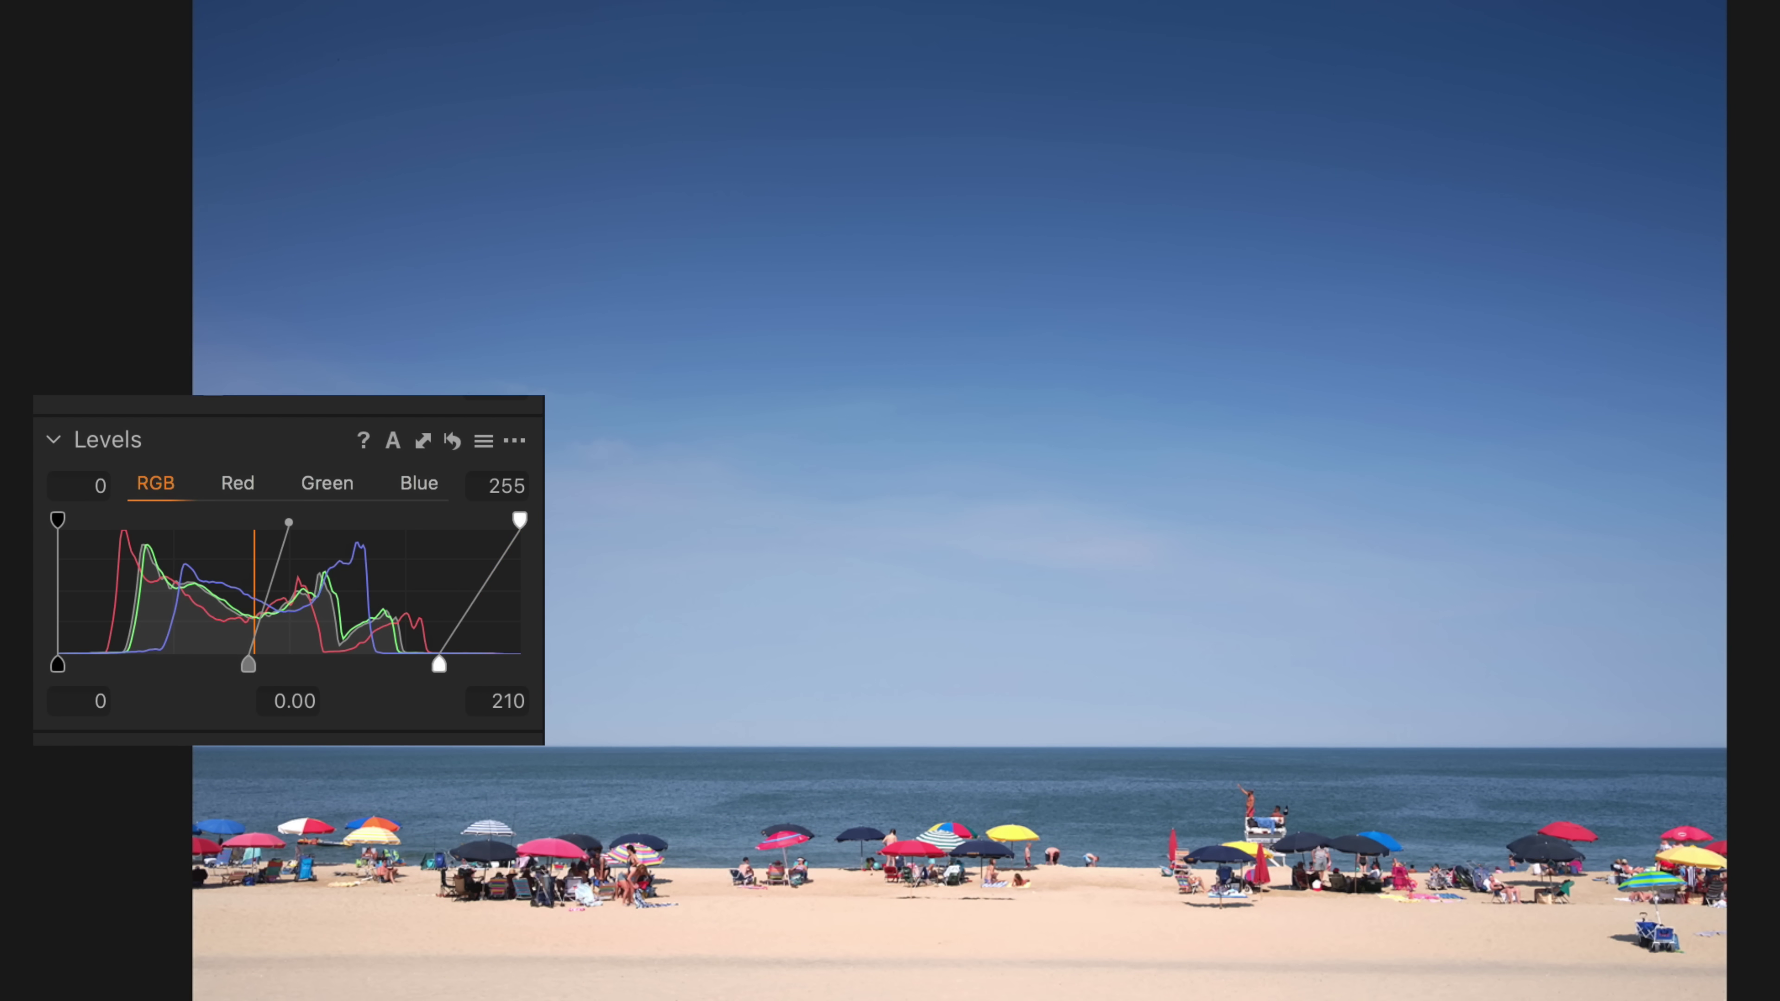
drag(60, 670, 81, 671)
mouse_move(254, 667)
mouse_down()
mouse_move(238, 664)
mouse_move(266, 663)
mouse_up()
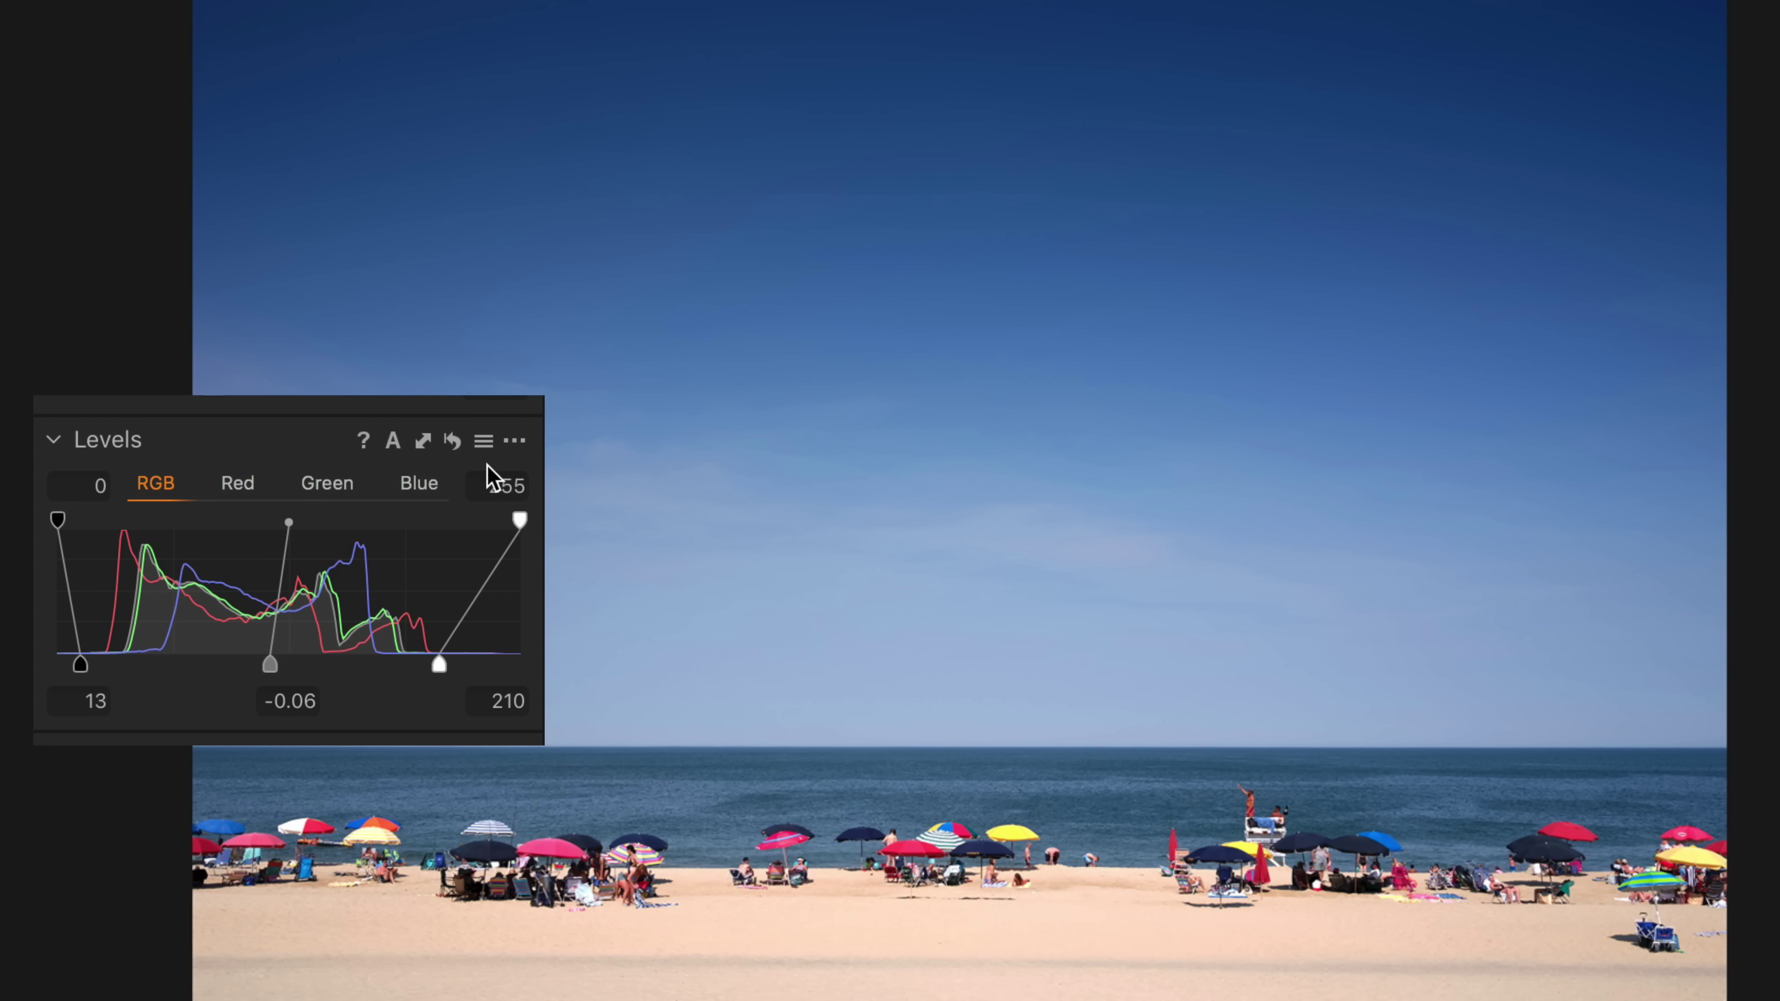
click(453, 442)
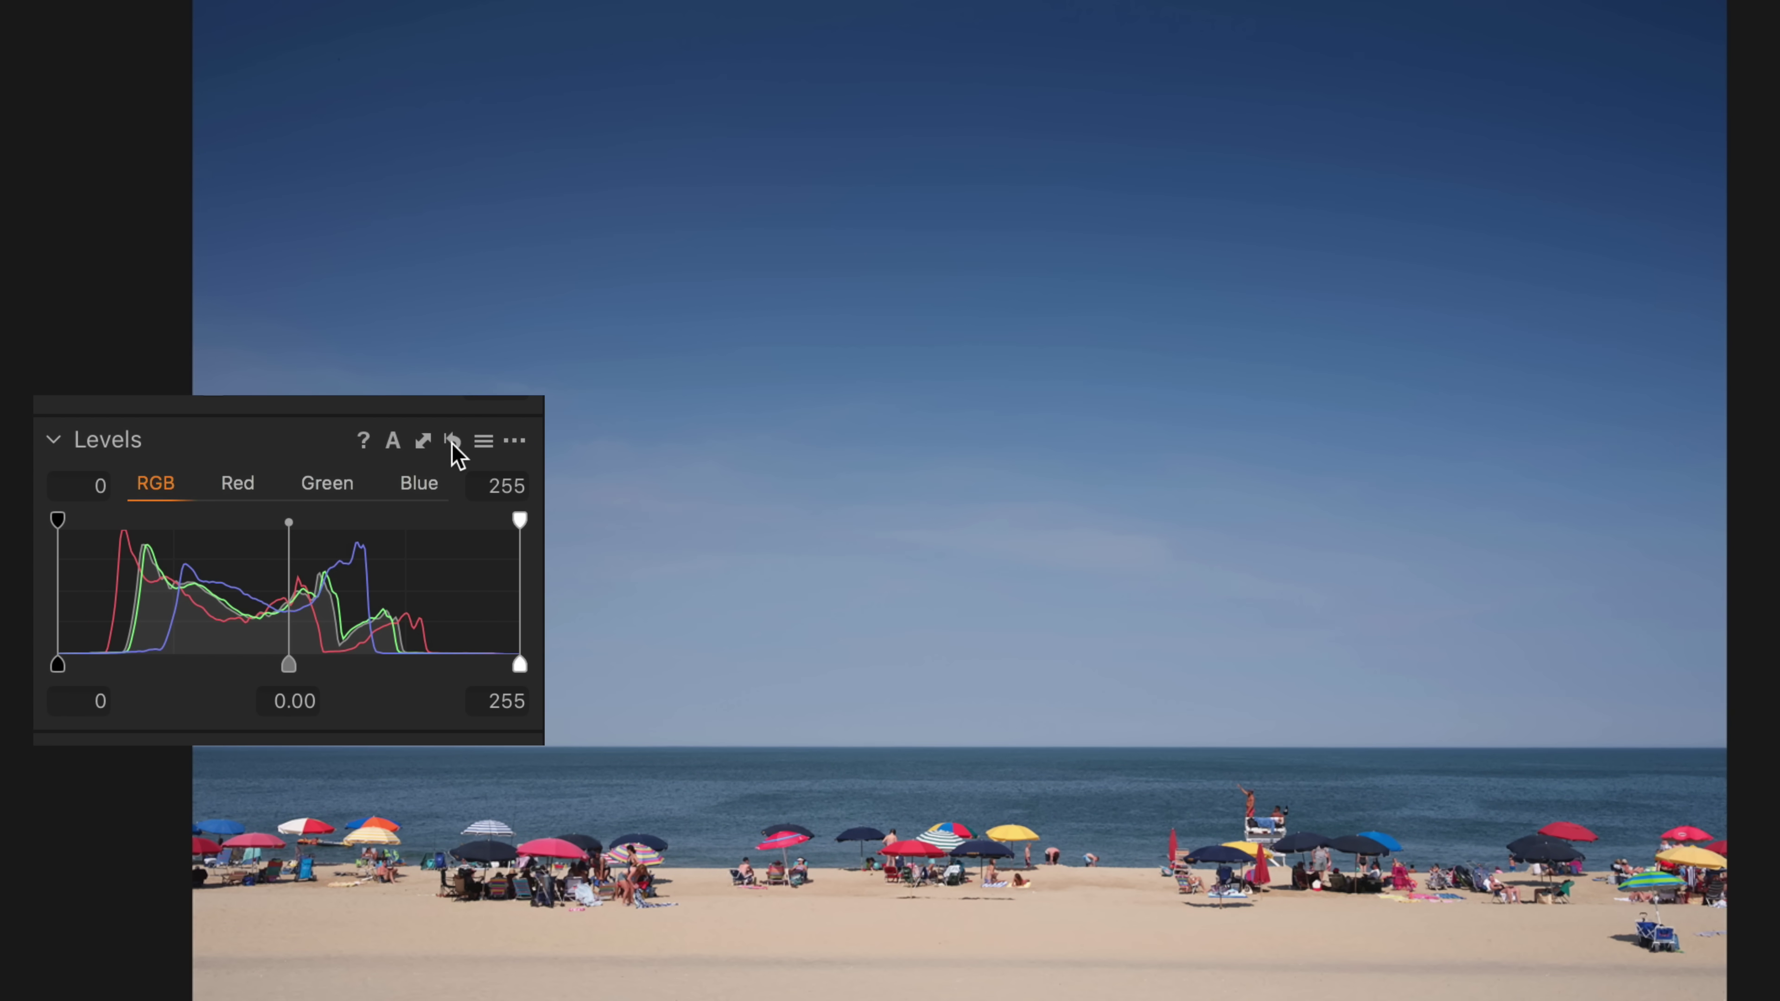
click(453, 442)
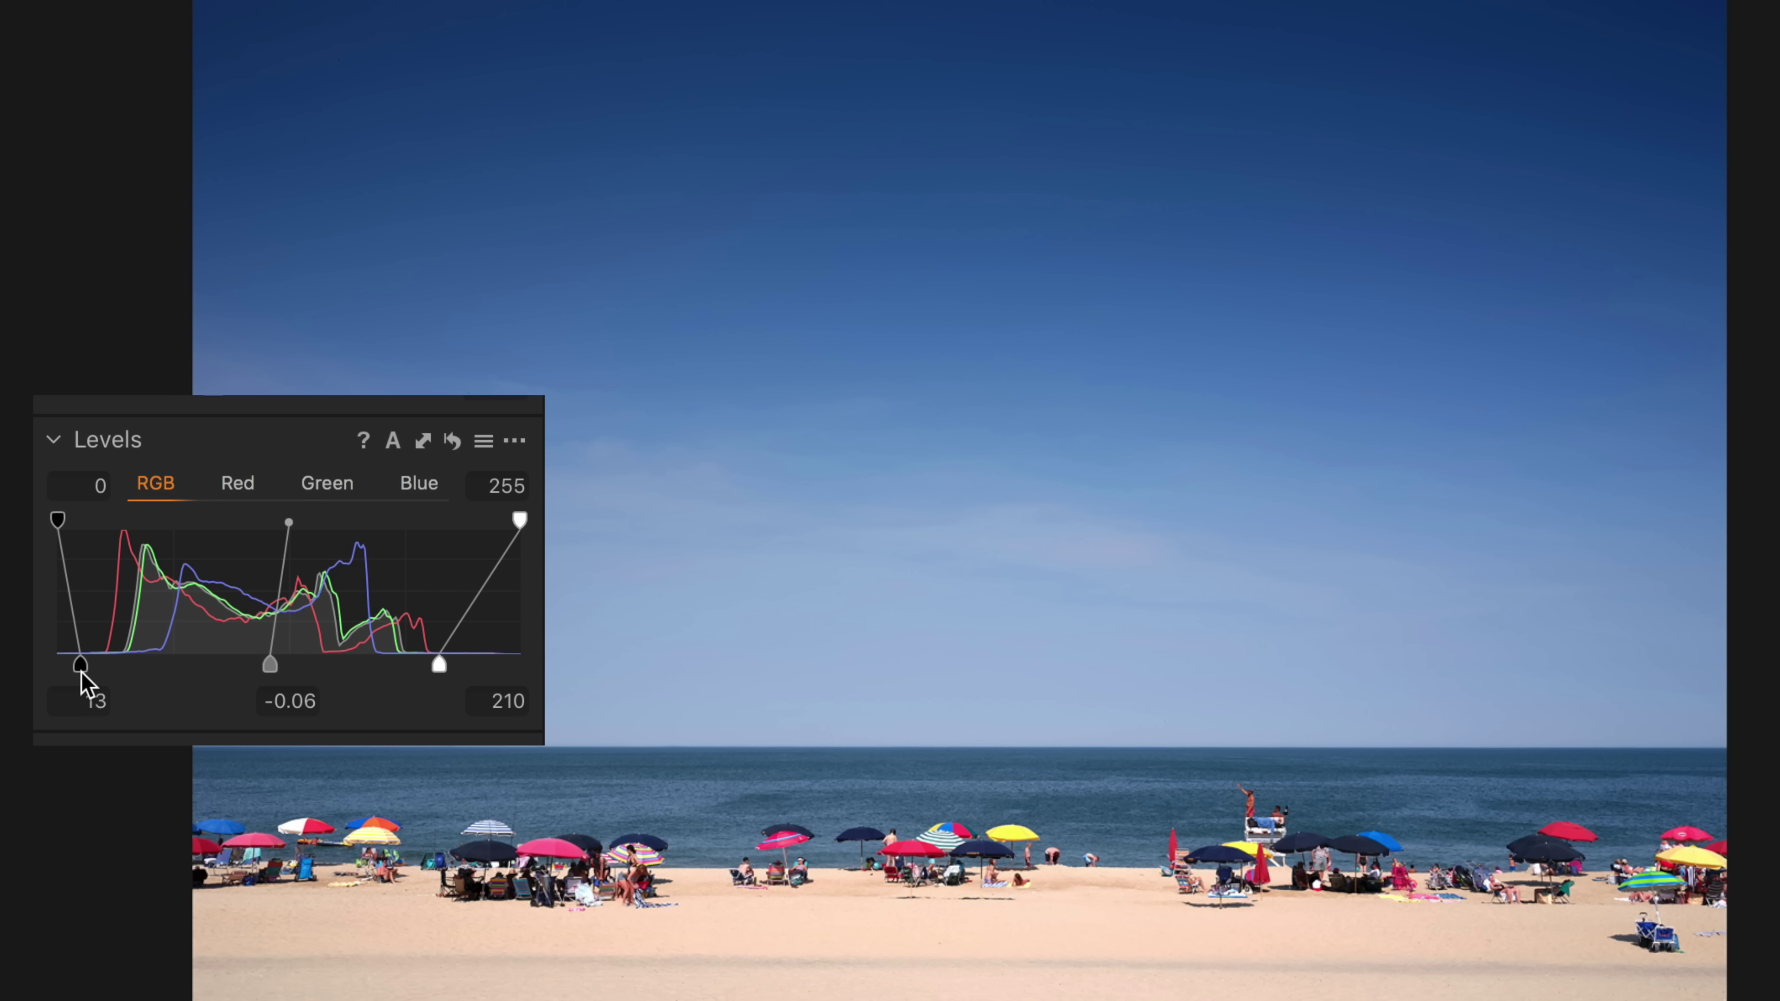
drag(81, 666, 115, 670)
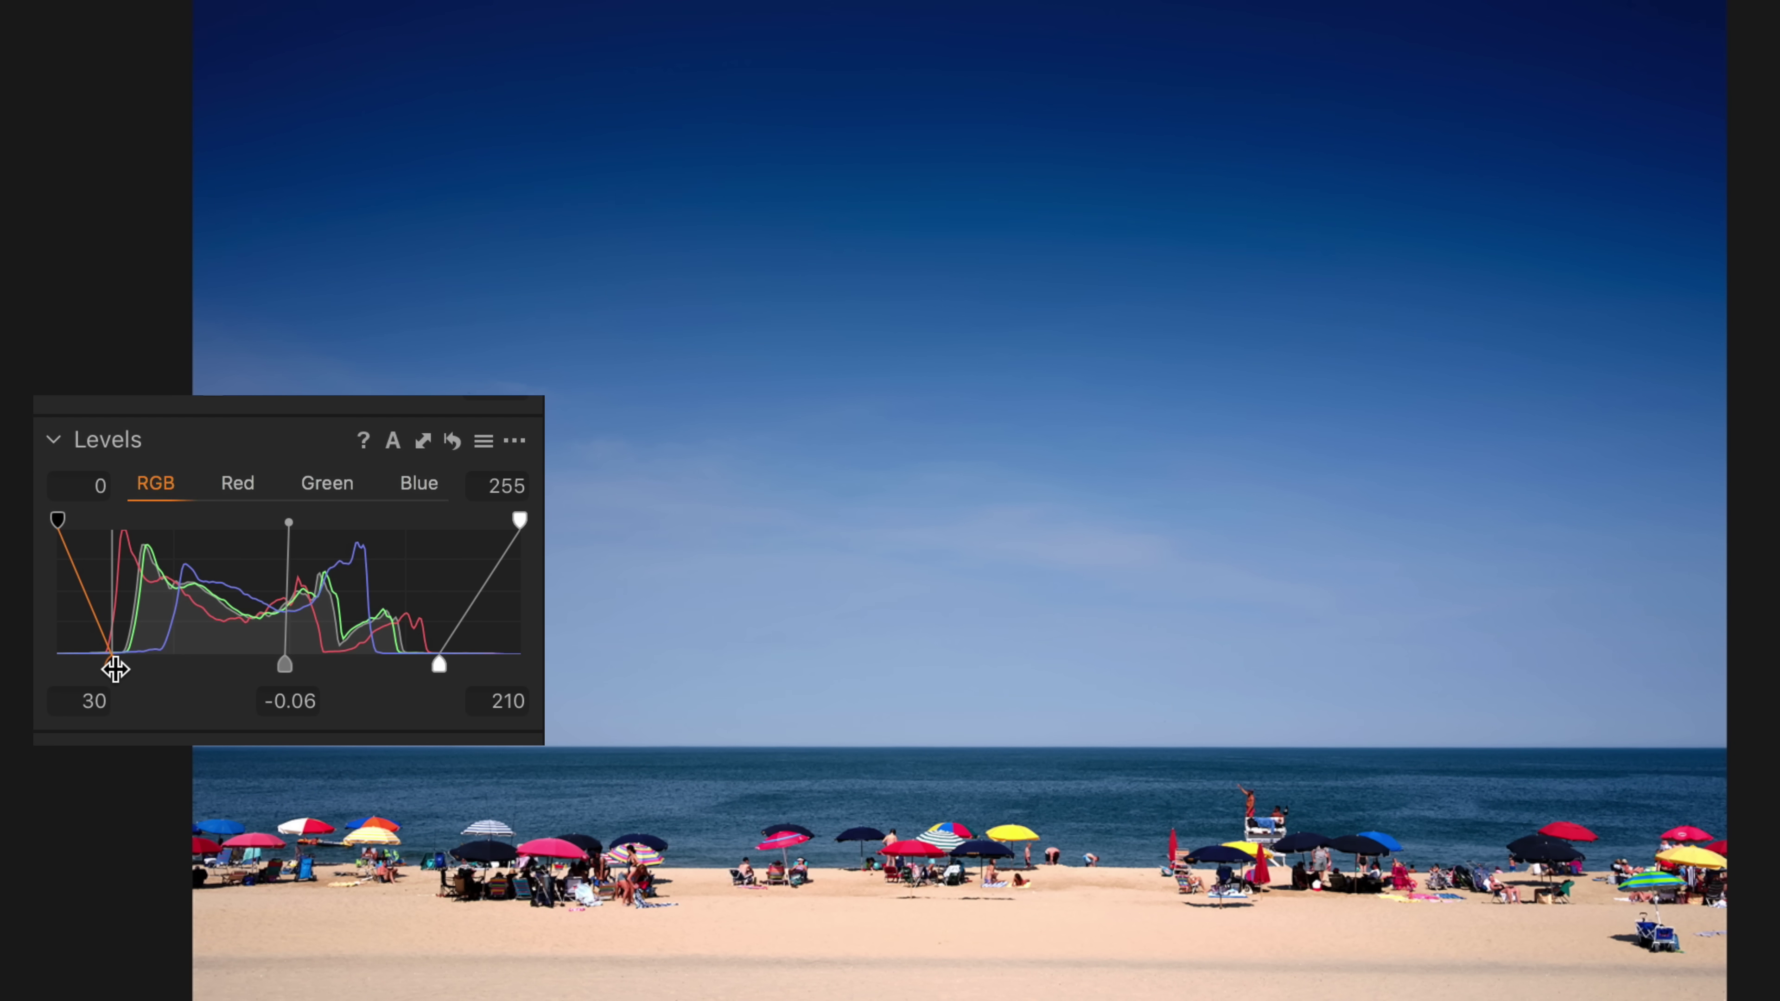
drag(115, 670, 71, 670)
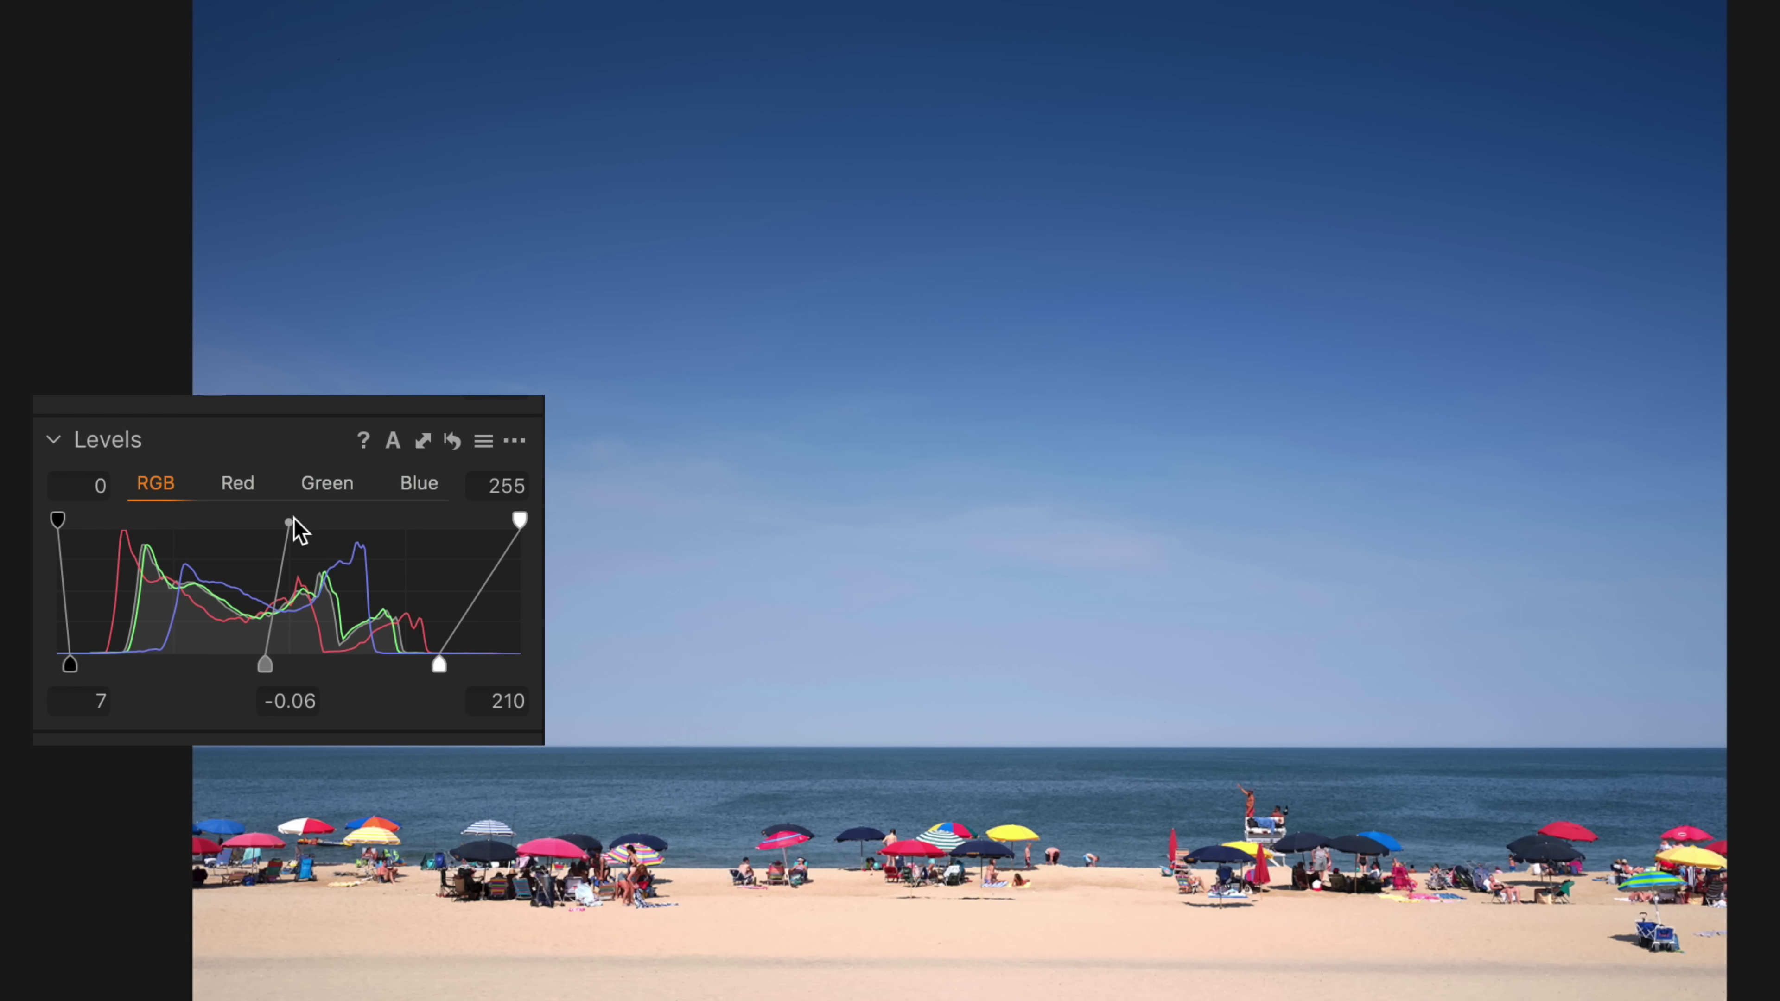
On the Red Levels channel, swing the midtone between purple and cyan, settling near -0.03.
click(238, 483)
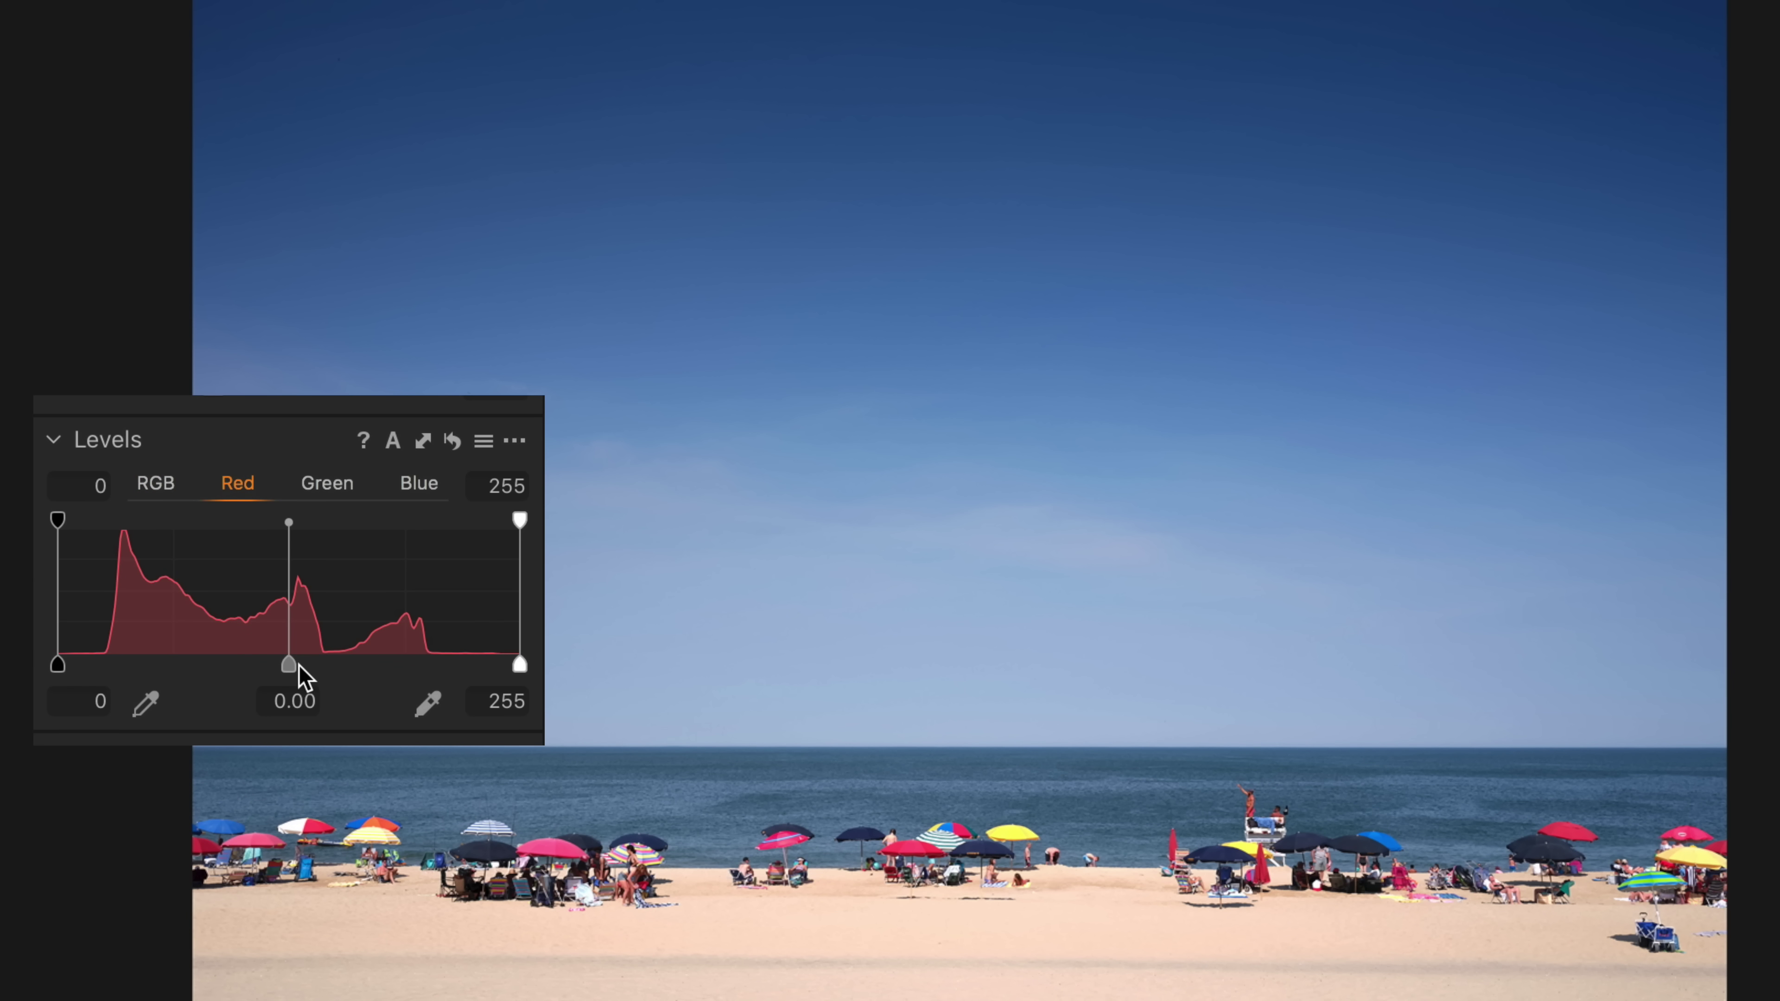
click(285, 665)
drag(282, 665, 140, 682)
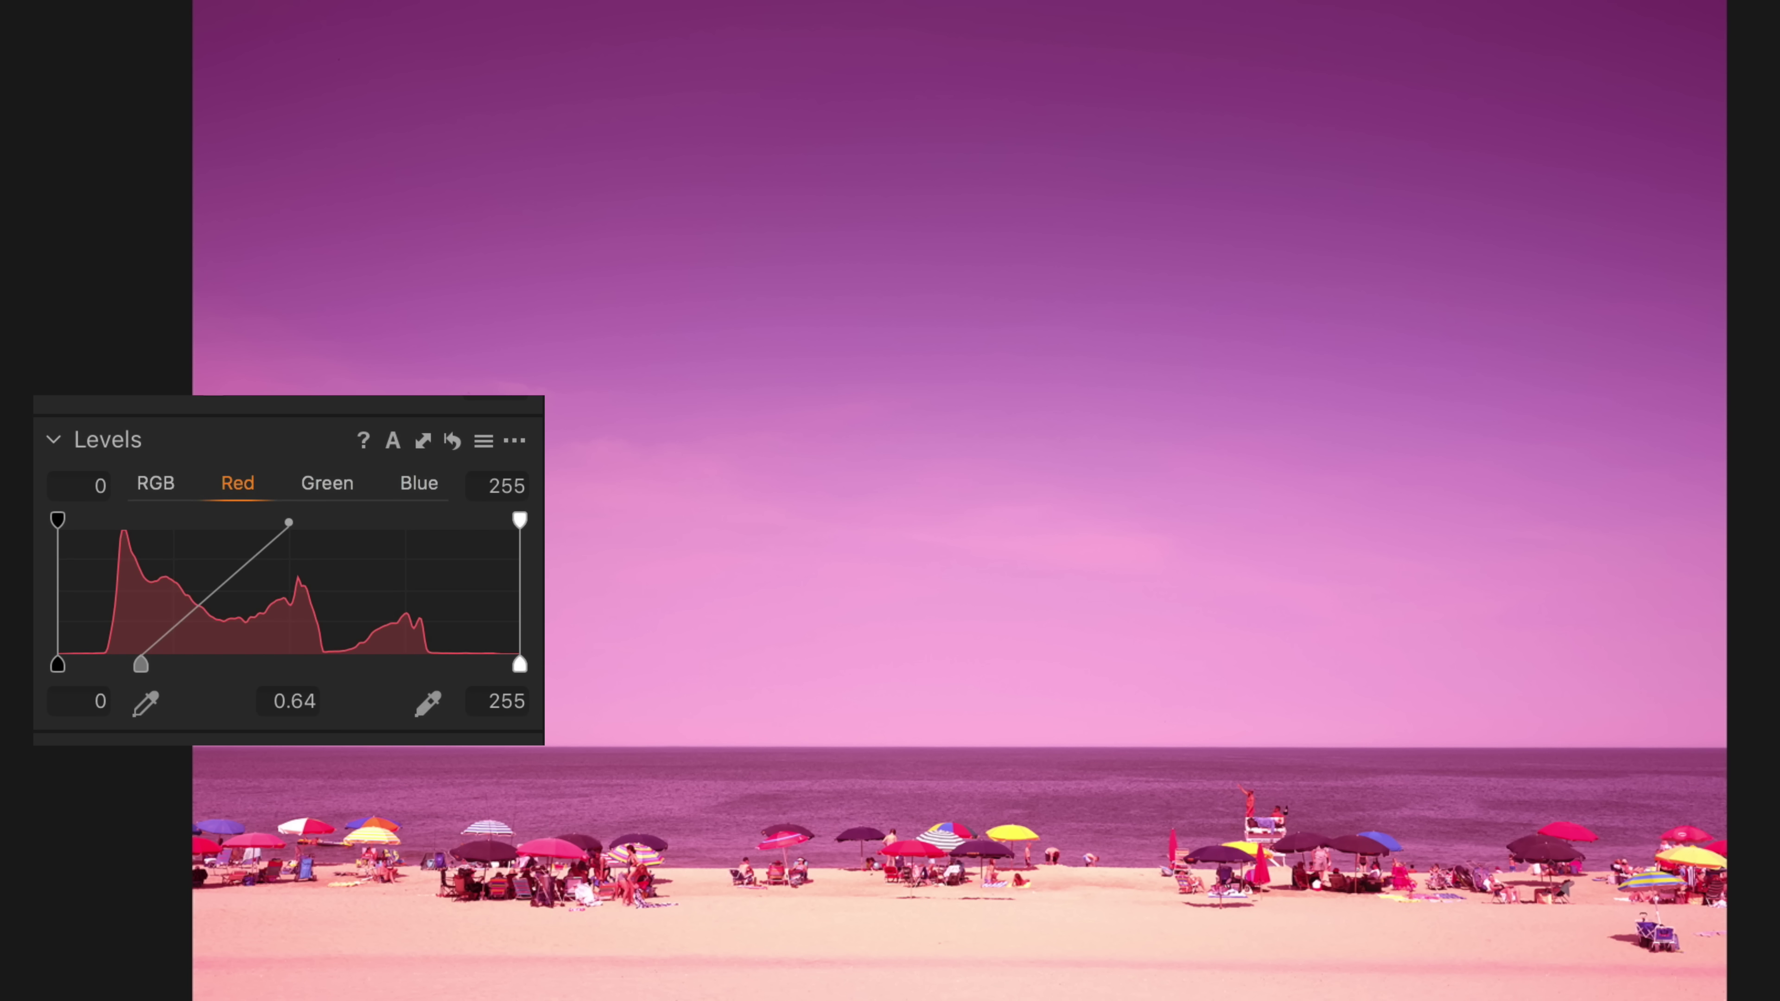
drag(140, 664, 404, 675)
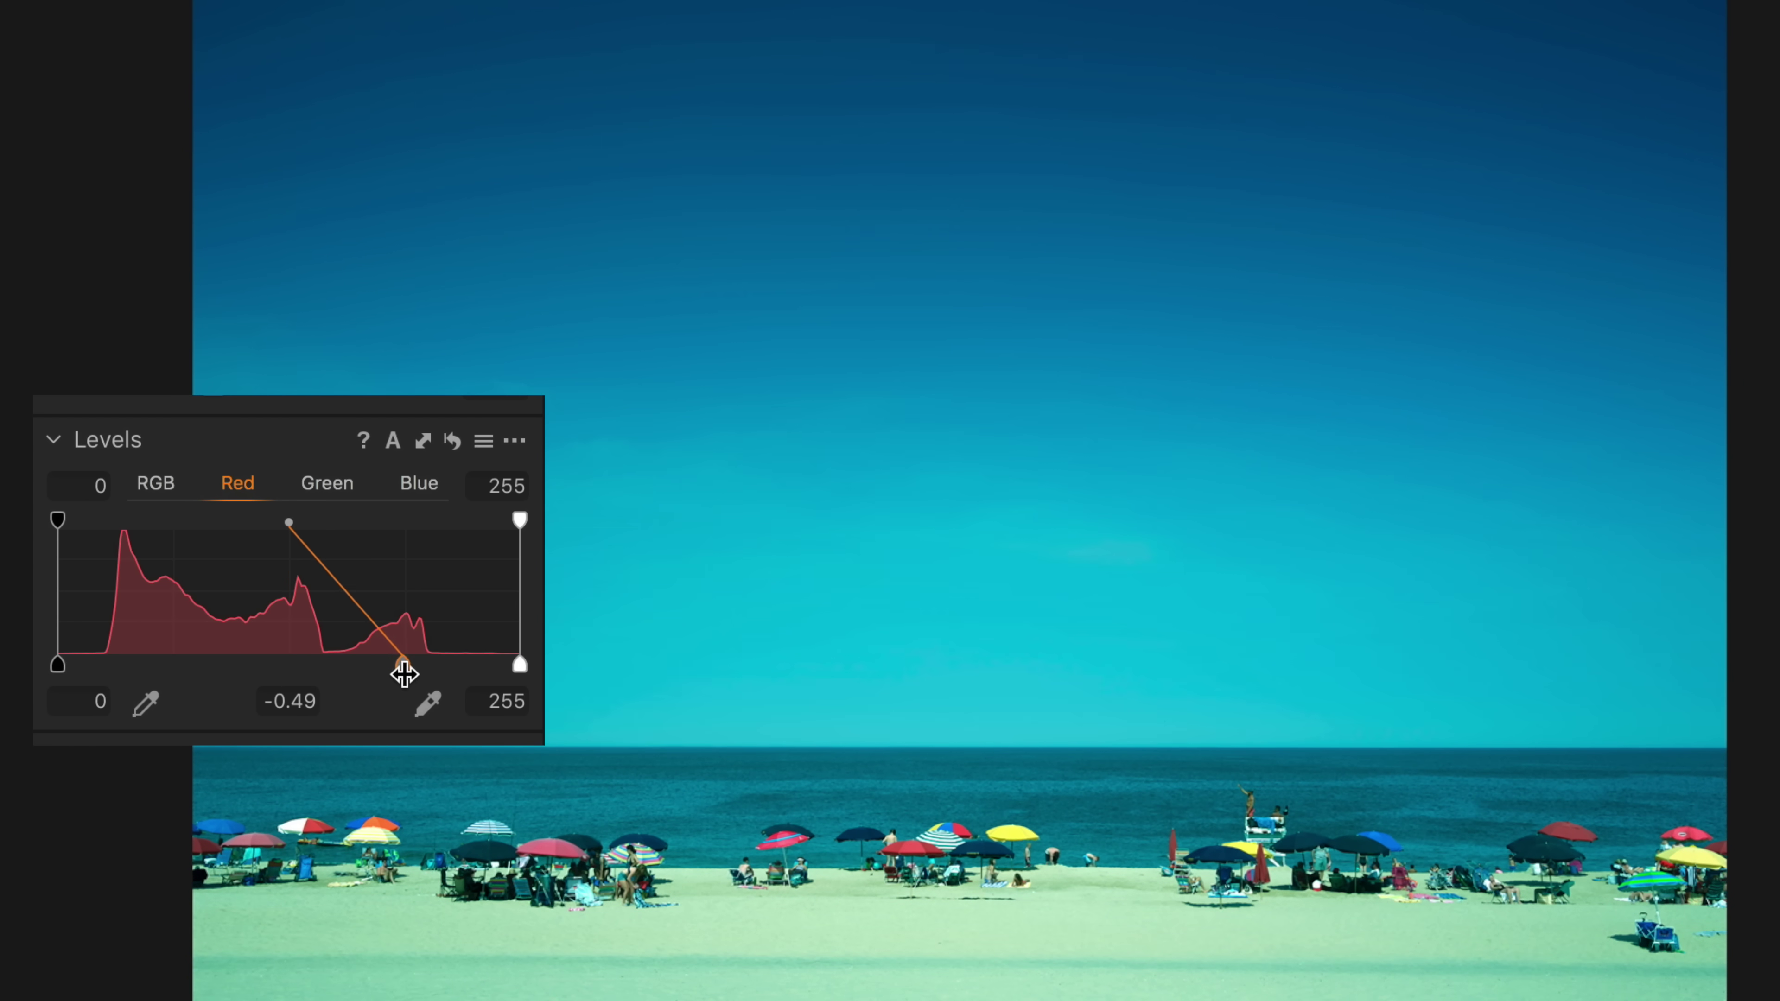
drag(427, 667, 304, 680)
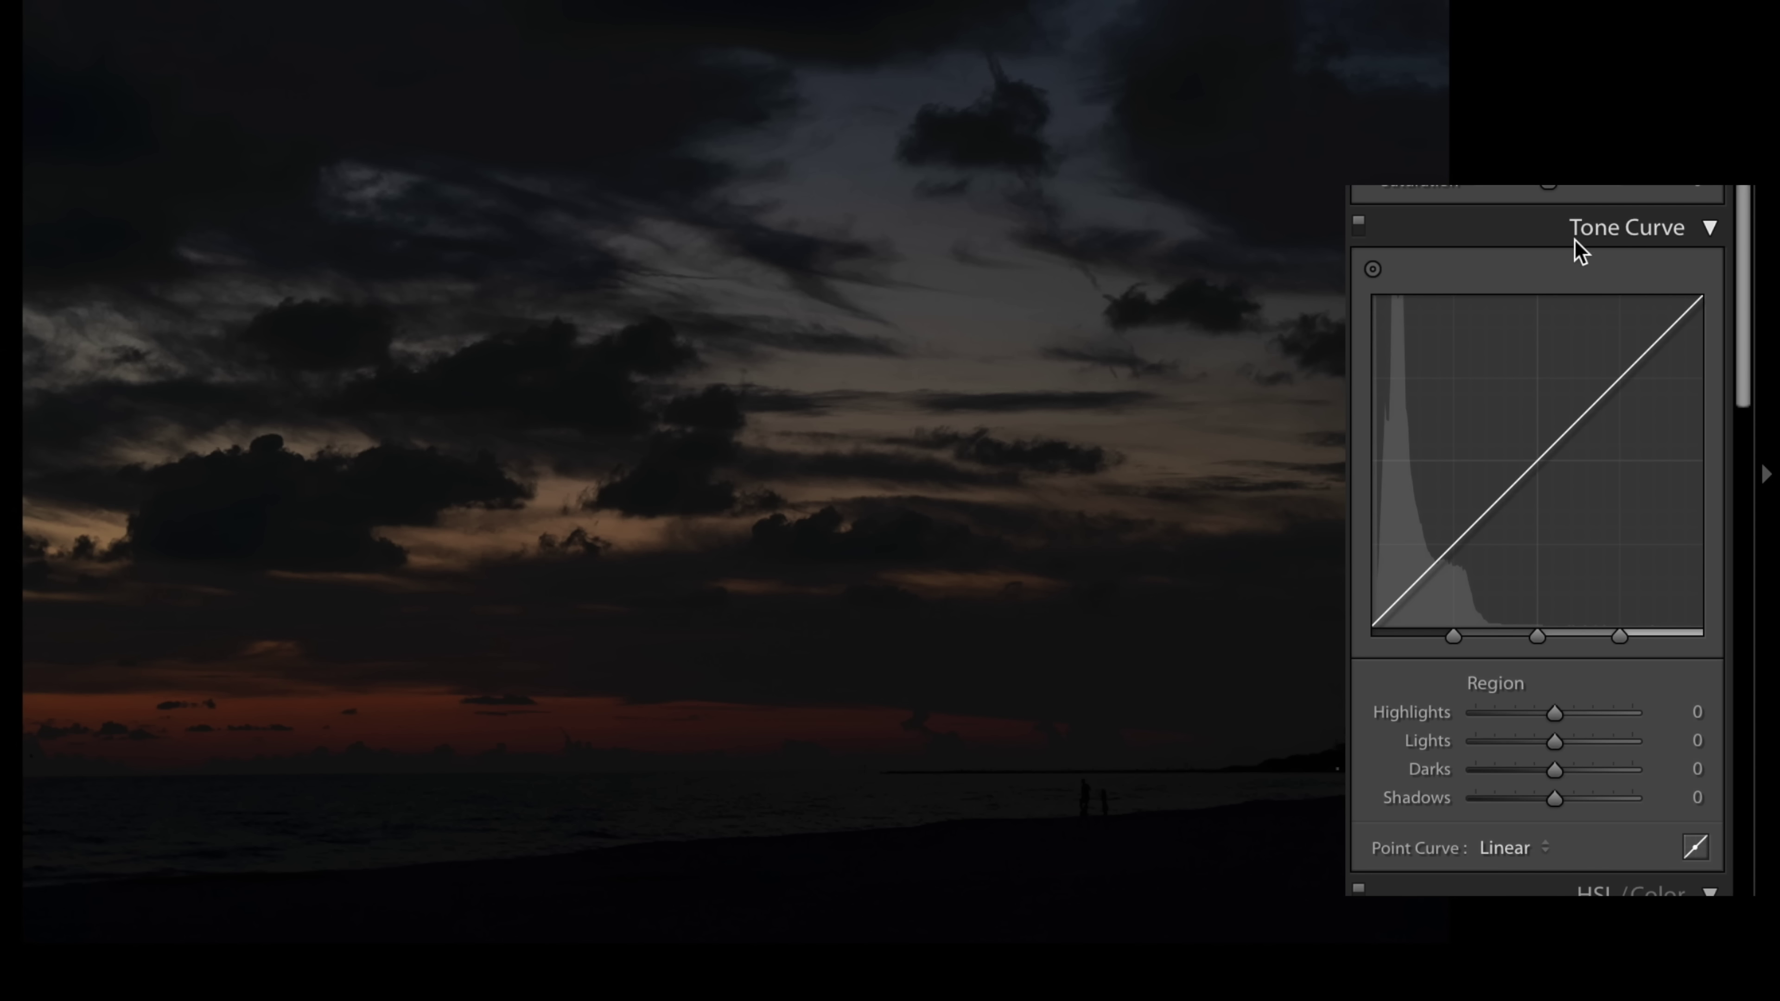
Switch the sunset's Tone Curve to the editable RGB point curve.
scroll(1742, 258, up, 5)
scroll(1742, 211, down, 5)
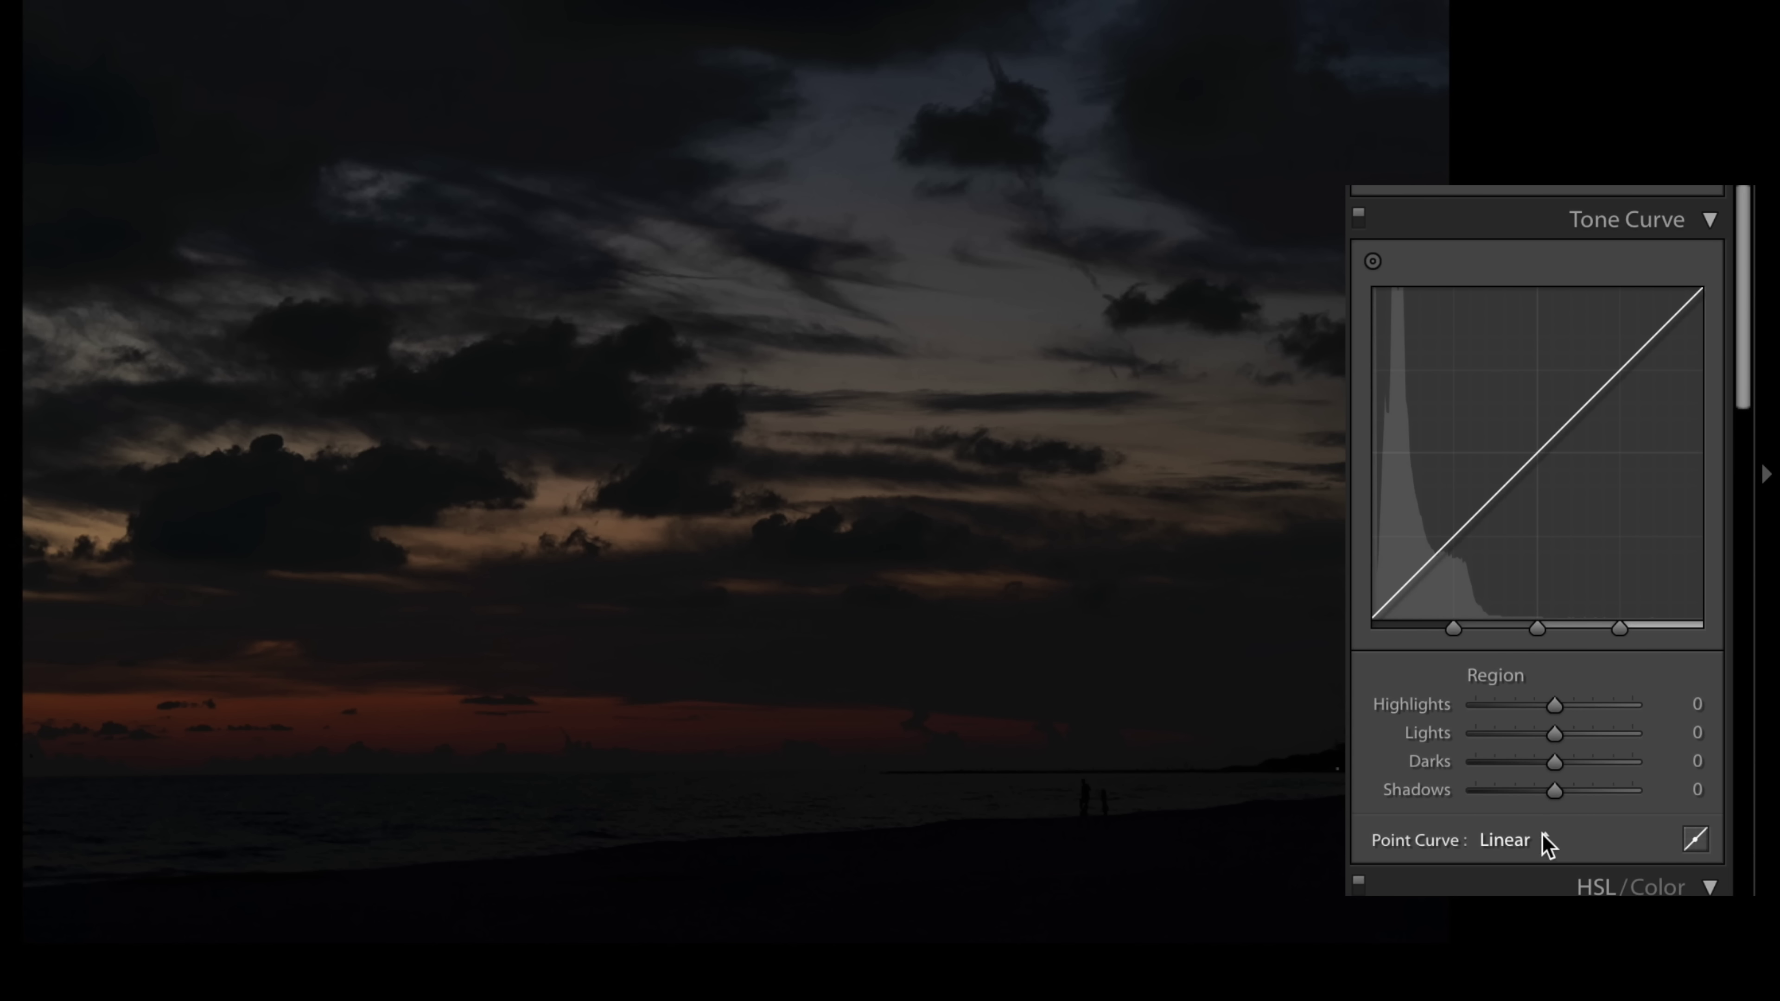
click(1696, 840)
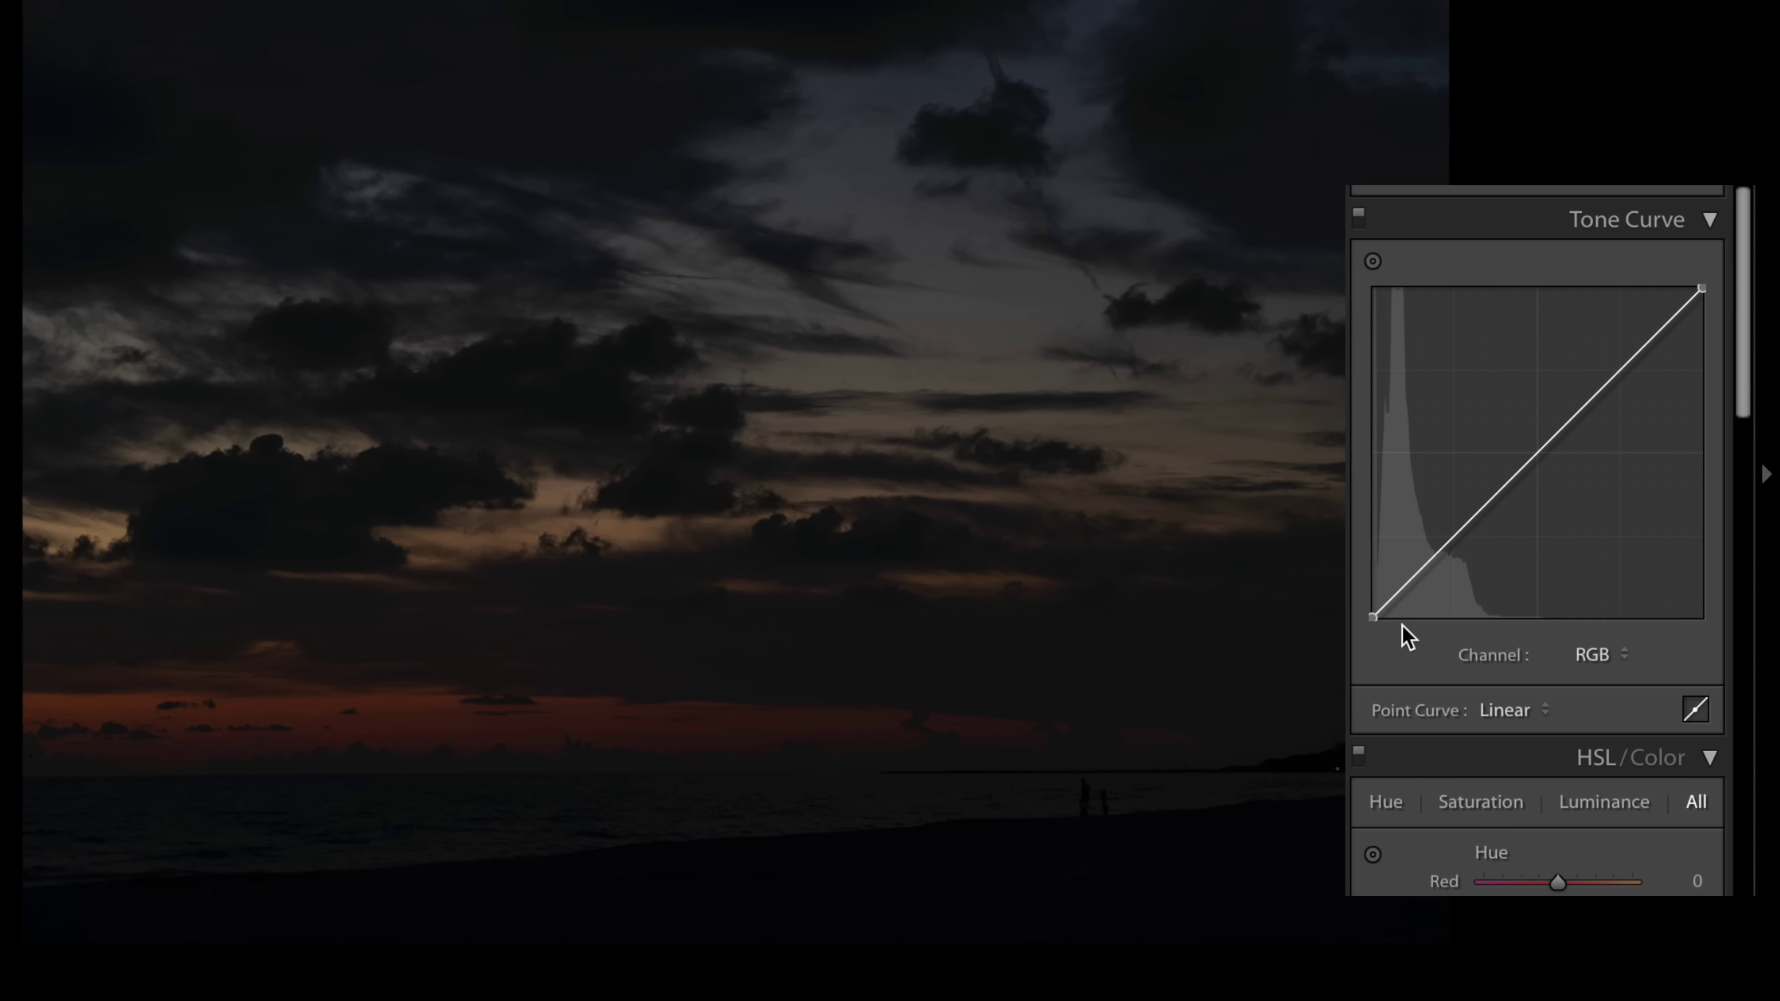
Try moving the RGB curve's top and bottom points, then return the top point to the corner.
mouse_move(1702, 286)
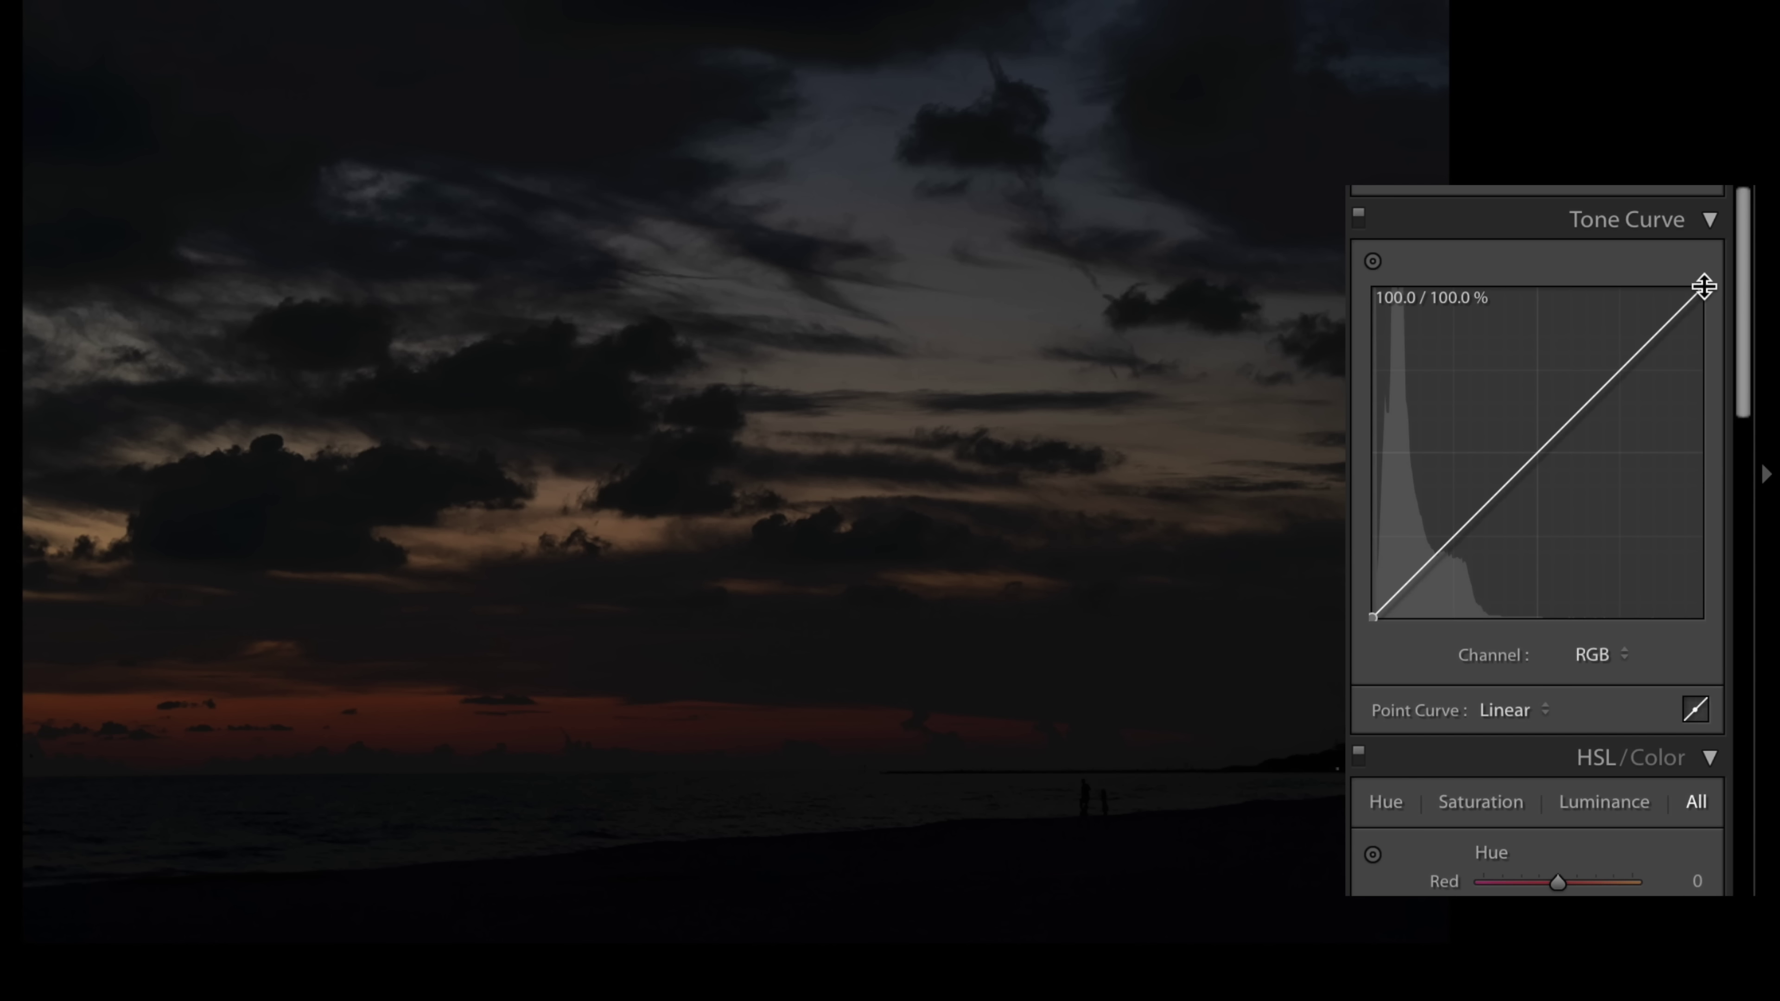
drag(1704, 284, 1521, 274)
drag(1492, 261, 1478, 258)
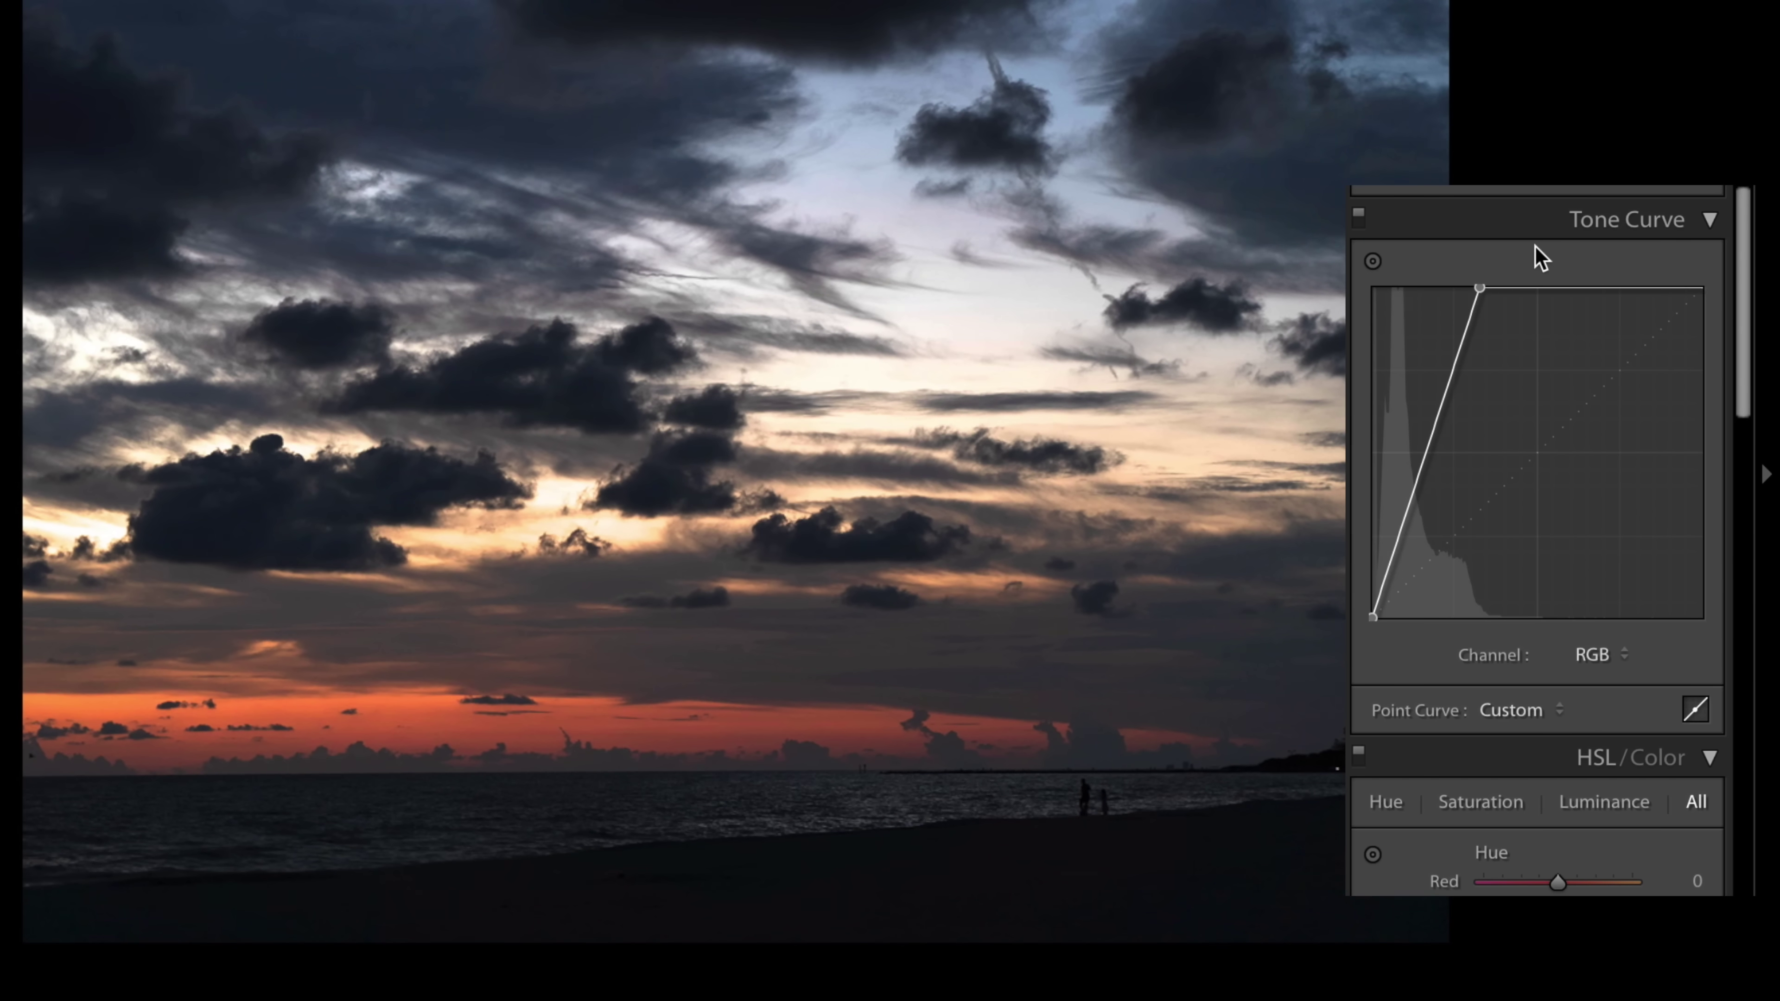
mouse_move(1372, 612)
mouse_down()
mouse_move(1402, 631)
mouse_move(1372, 617)
mouse_up()
mouse_move(1479, 284)
mouse_down()
mouse_move(1487, 387)
mouse_move(1484, 272)
mouse_up()
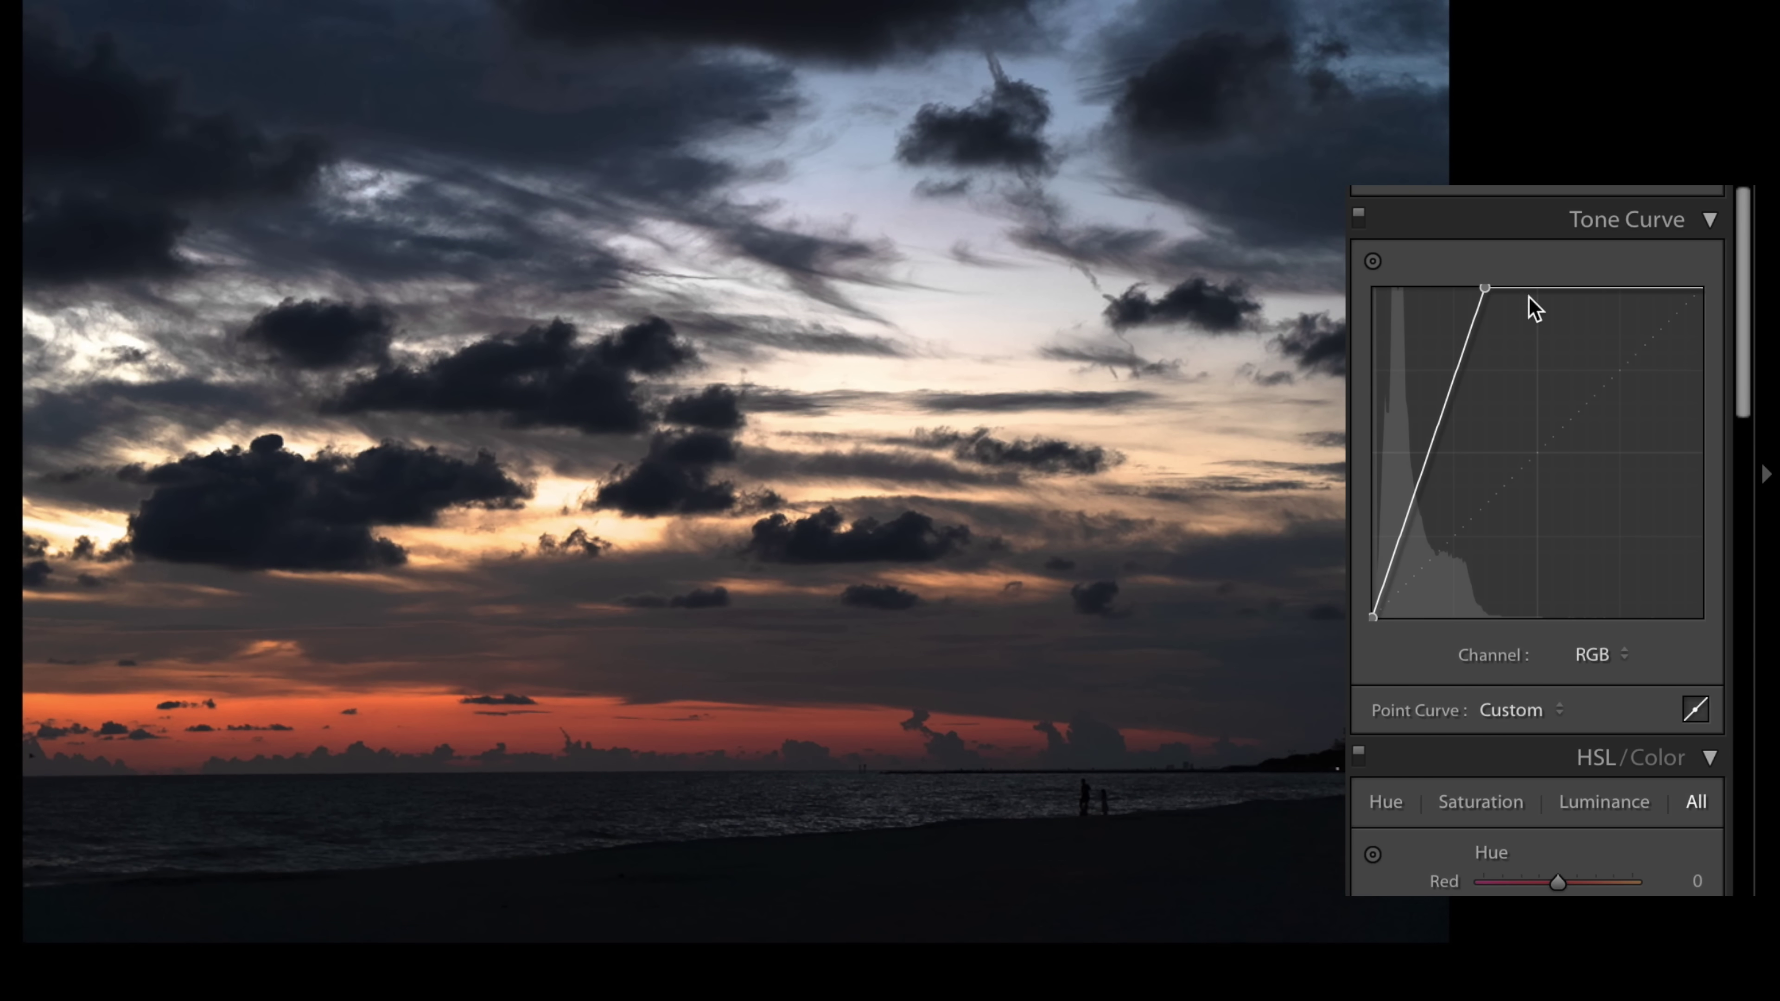
mouse_move(1373, 614)
mouse_down()
mouse_move(1385, 539)
mouse_move(1397, 607)
mouse_move(1387, 579)
mouse_move(1352, 622)
mouse_up()
drag(1481, 298, 1710, 273)
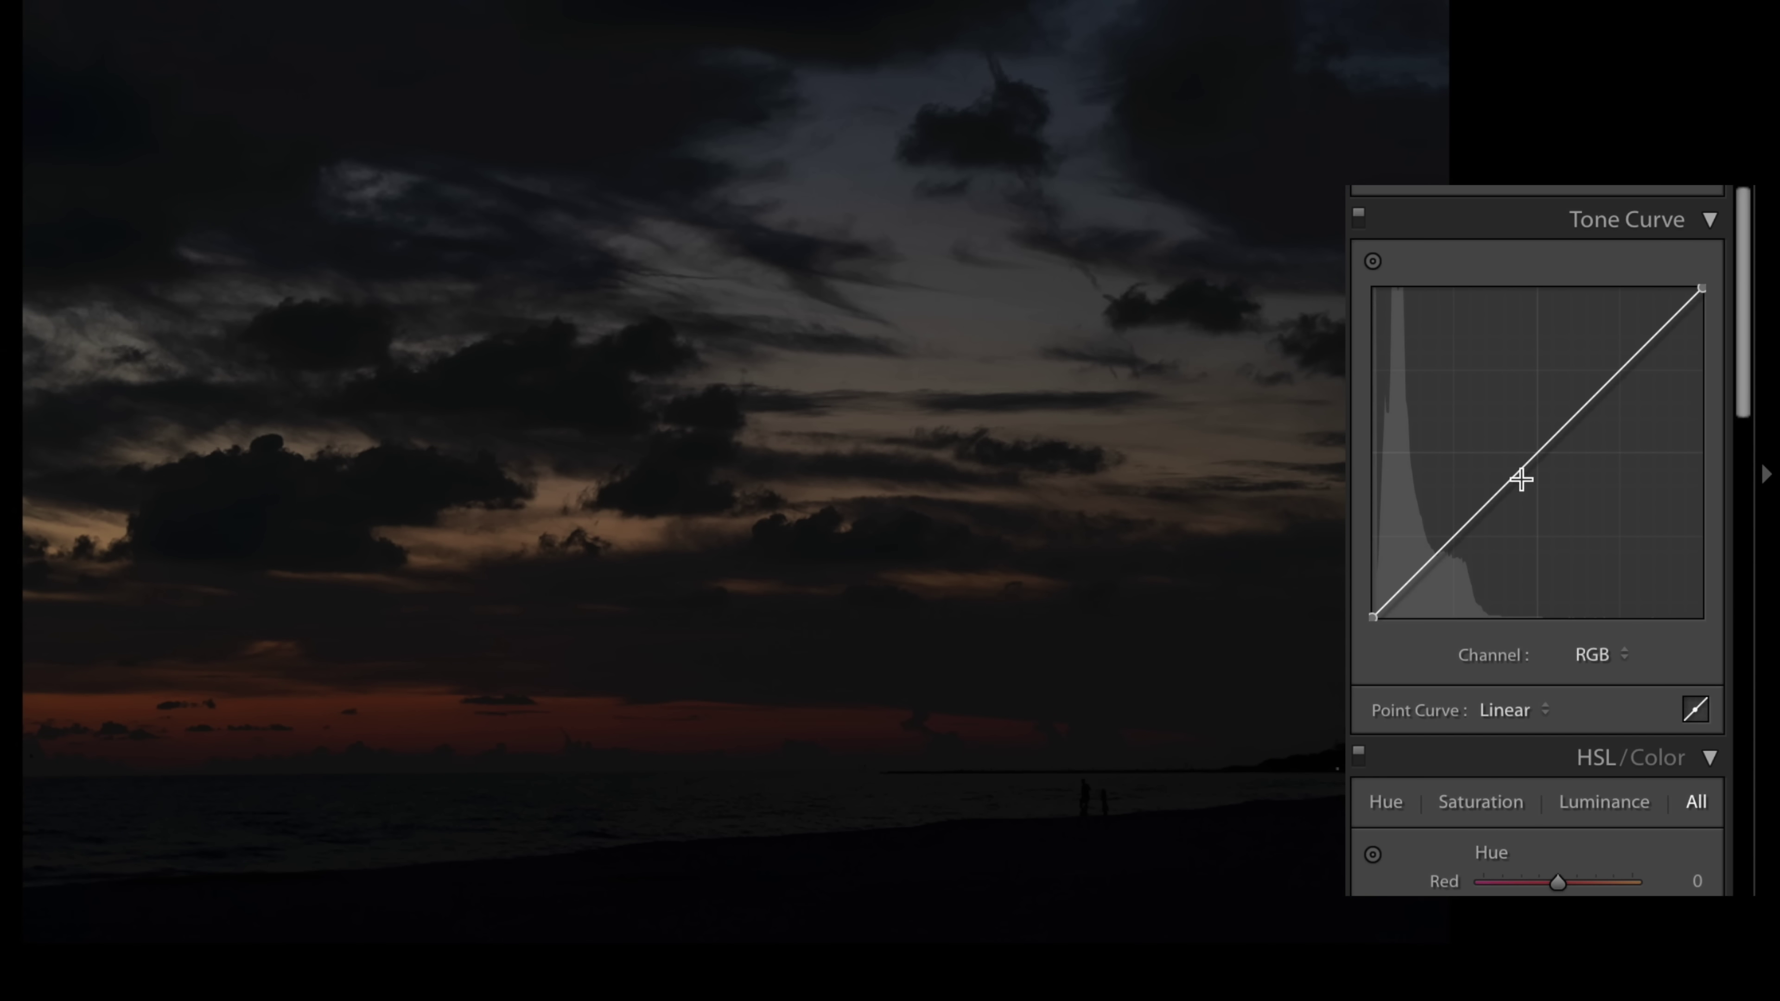
Bow the RGB curve upward with a midpoint, then add and delete a lower control point.
click(1538, 452)
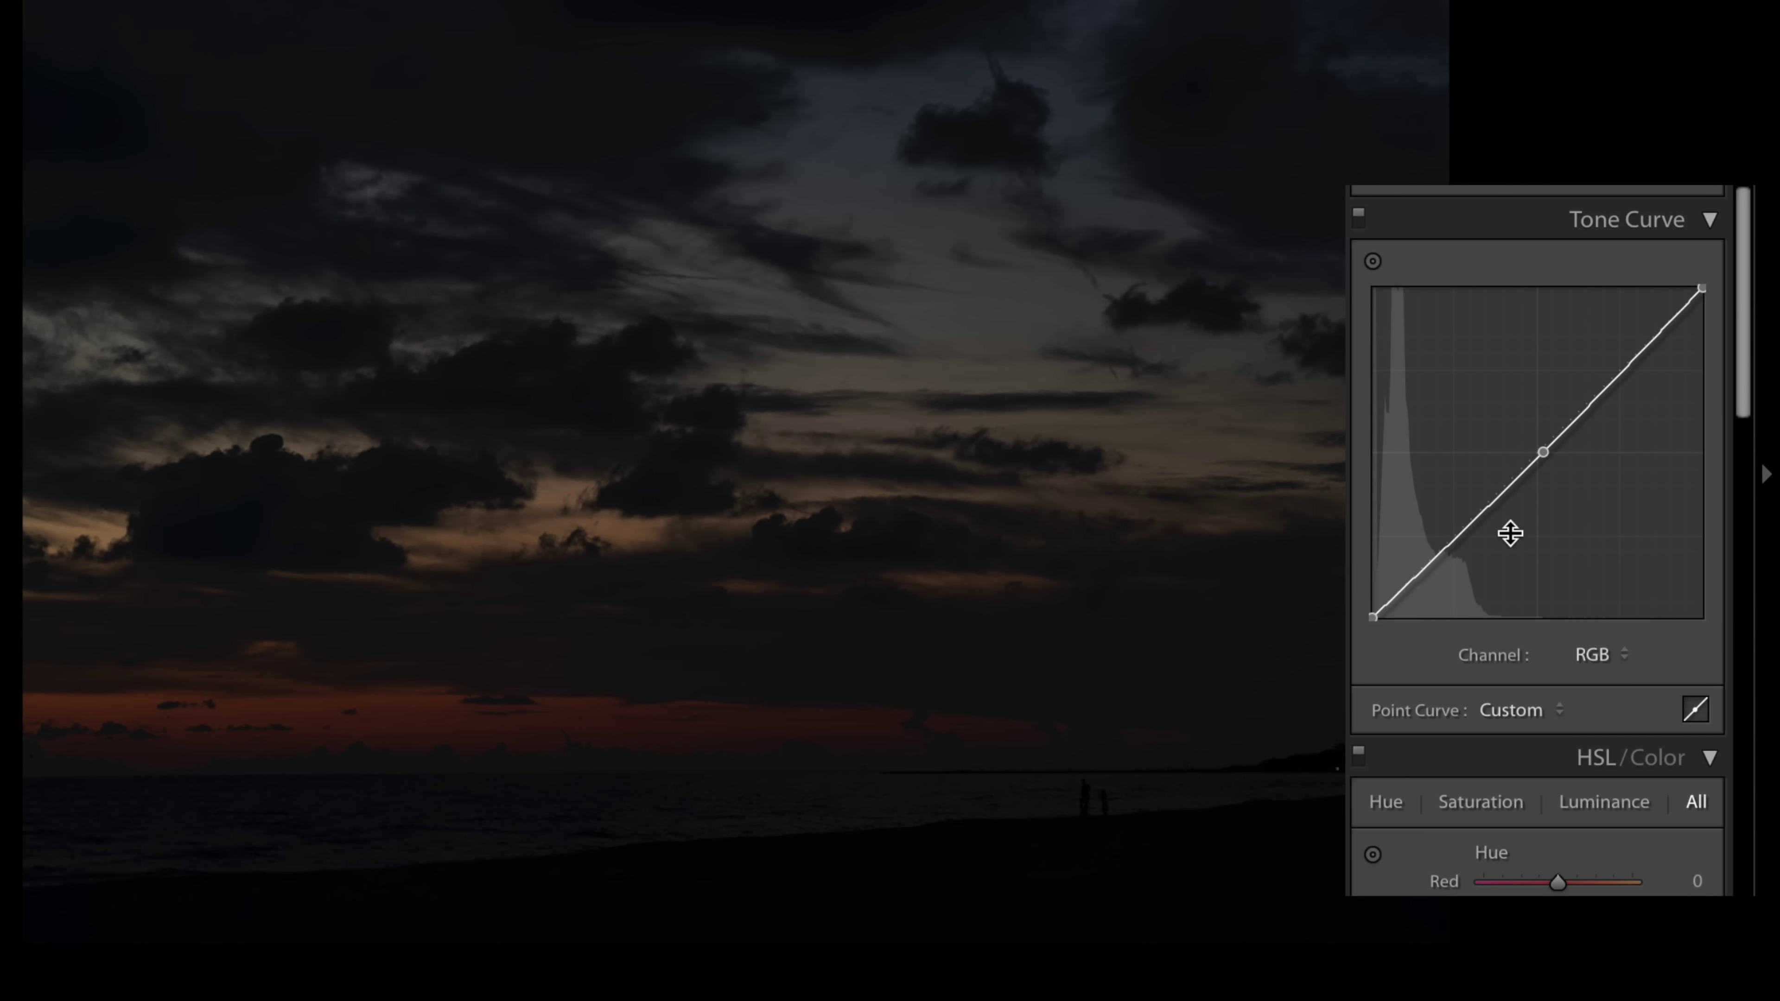
drag(1543, 454, 1557, 352)
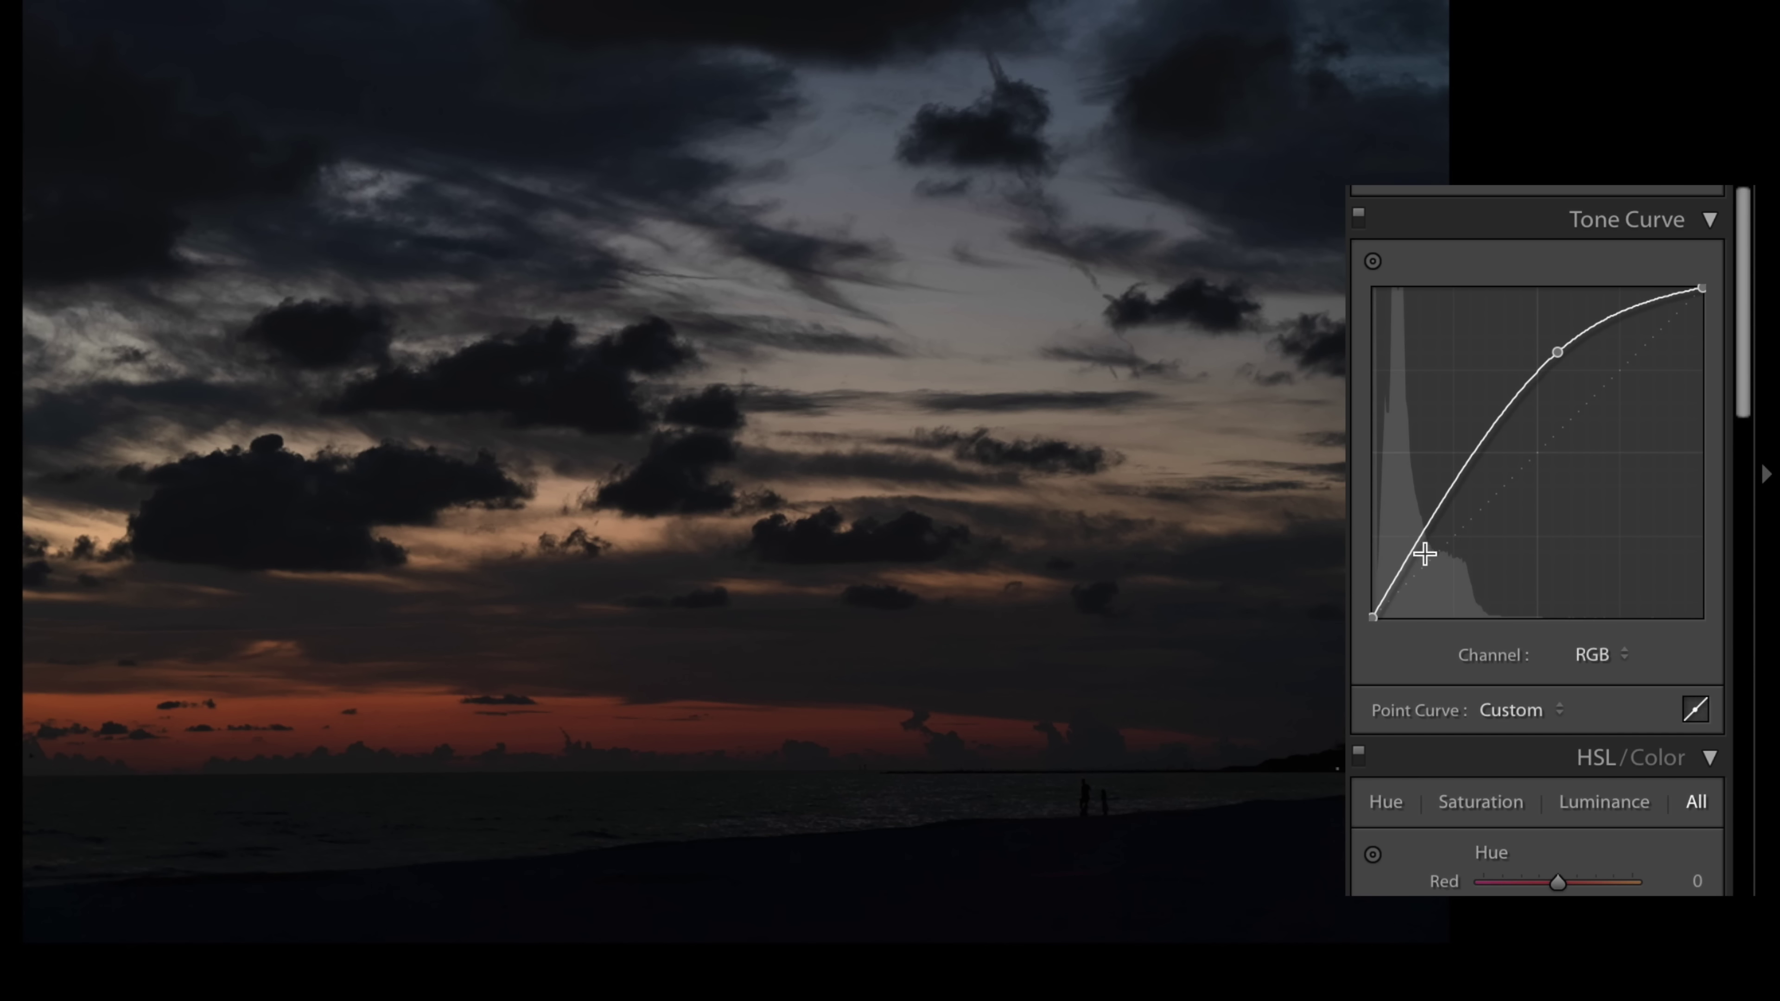
drag(1420, 540, 1429, 543)
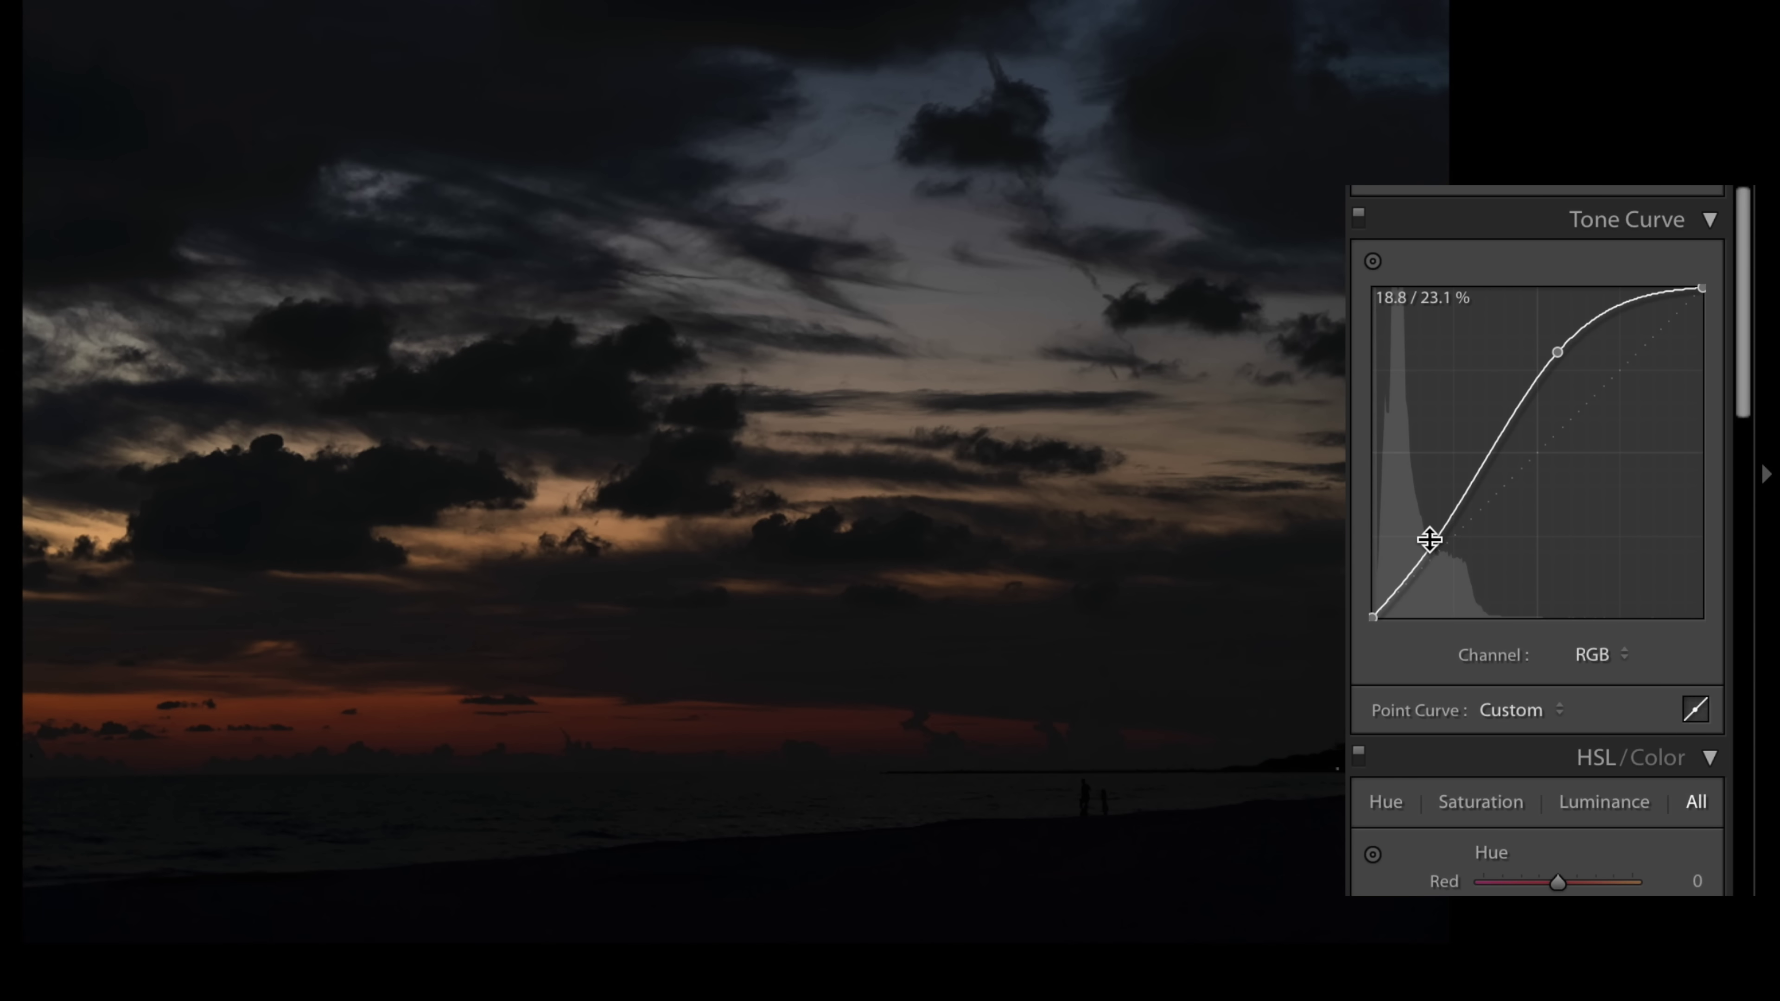
right_click(1423, 542)
click(1465, 547)
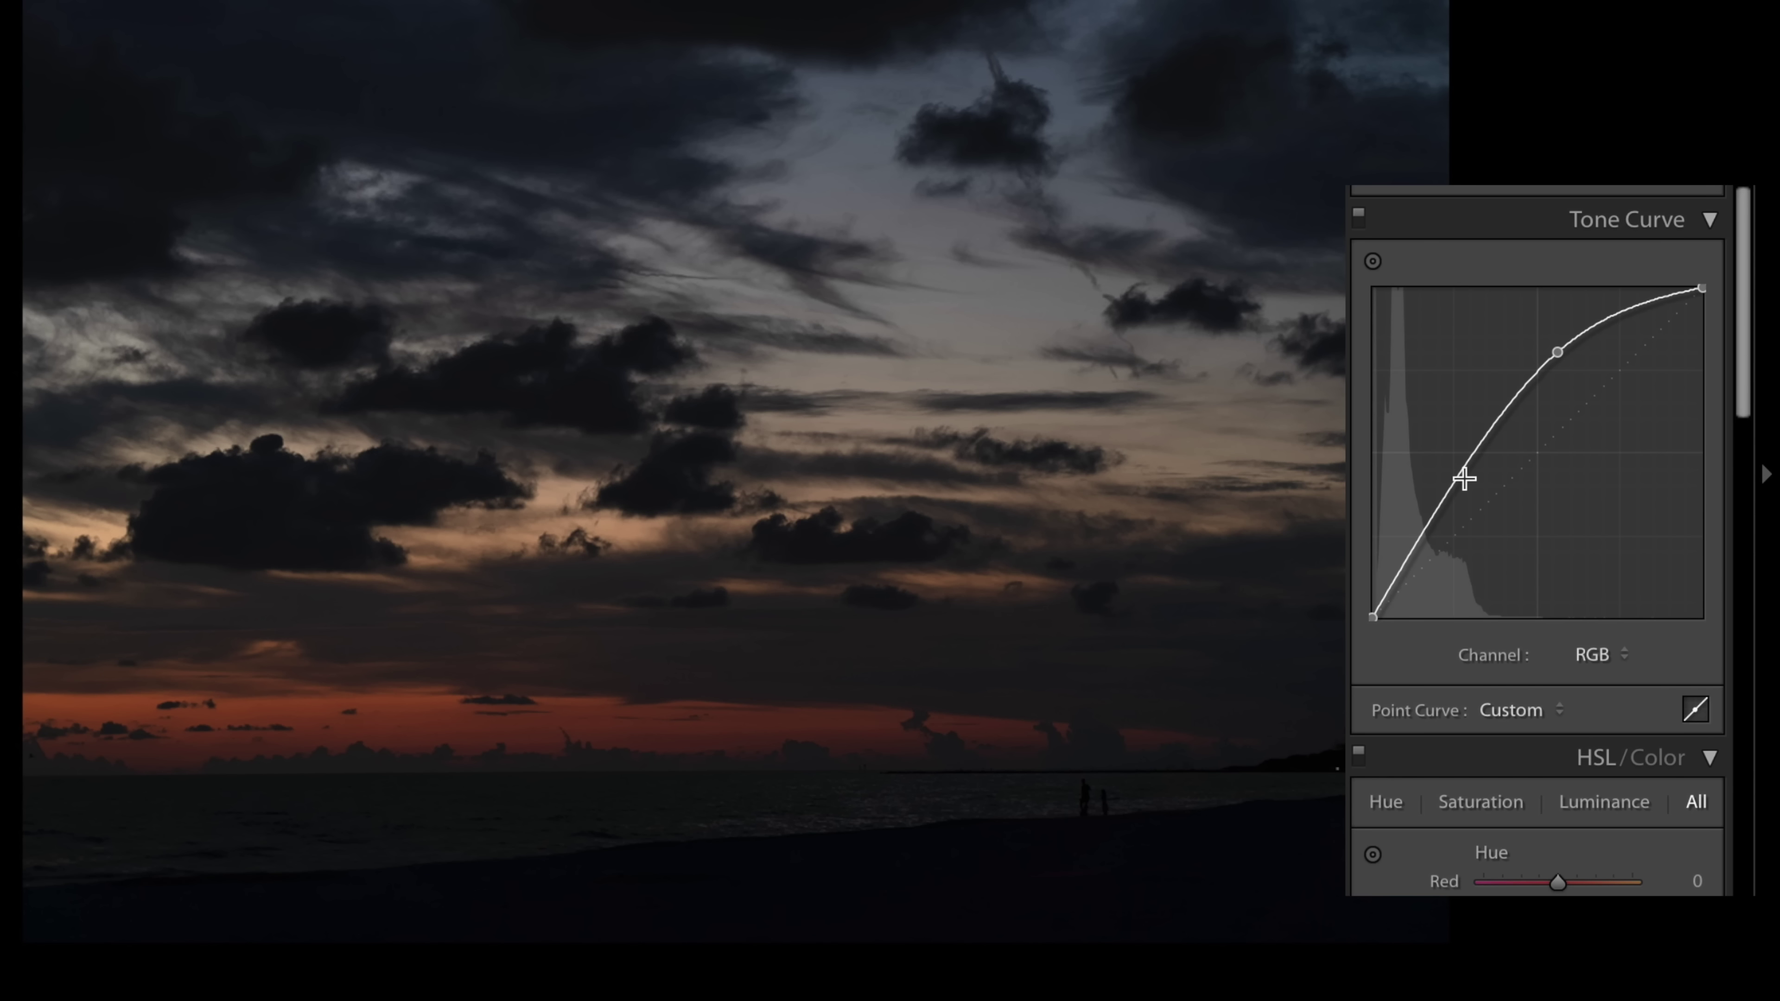
Flatten the curve and pull its white point left to about 38.8% for strong brightening.
right_click(1554, 350)
click(1555, 413)
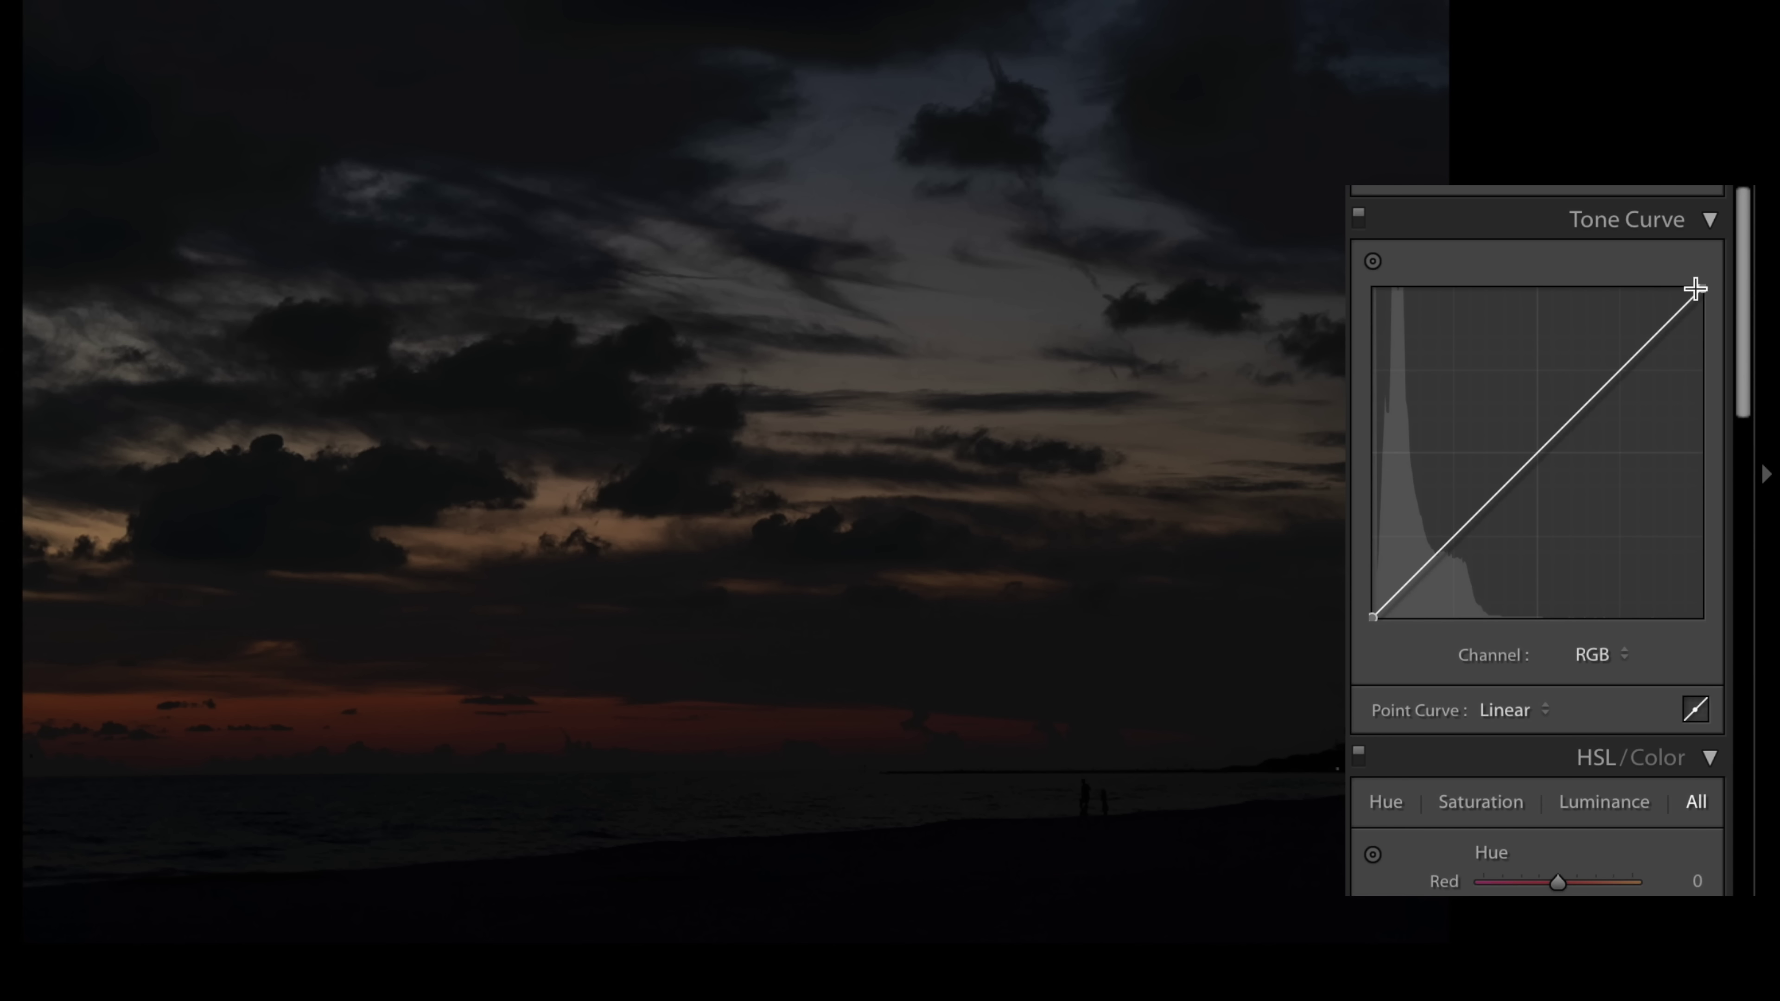
drag(1695, 289, 1481, 288)
Cycle through Red, Green and Blue curves, then bow the Blue curve down to about 60/41%.
click(1612, 655)
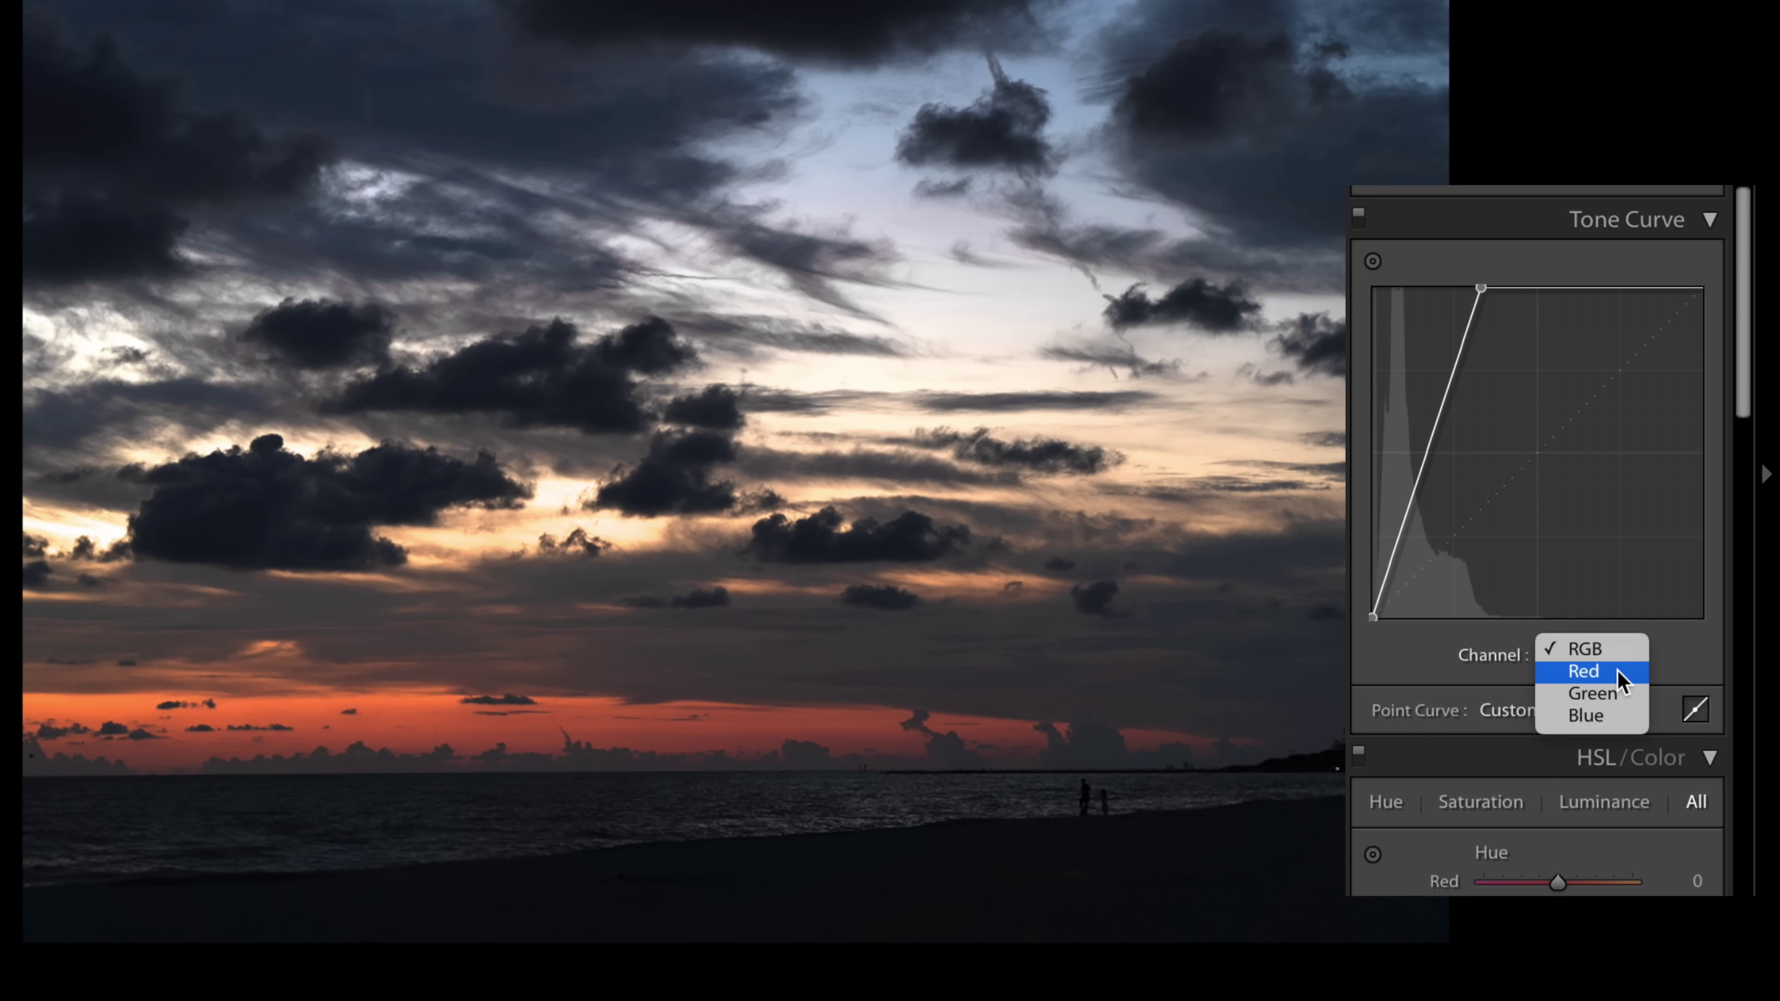
click(1603, 673)
click(1609, 651)
click(1616, 674)
click(1613, 663)
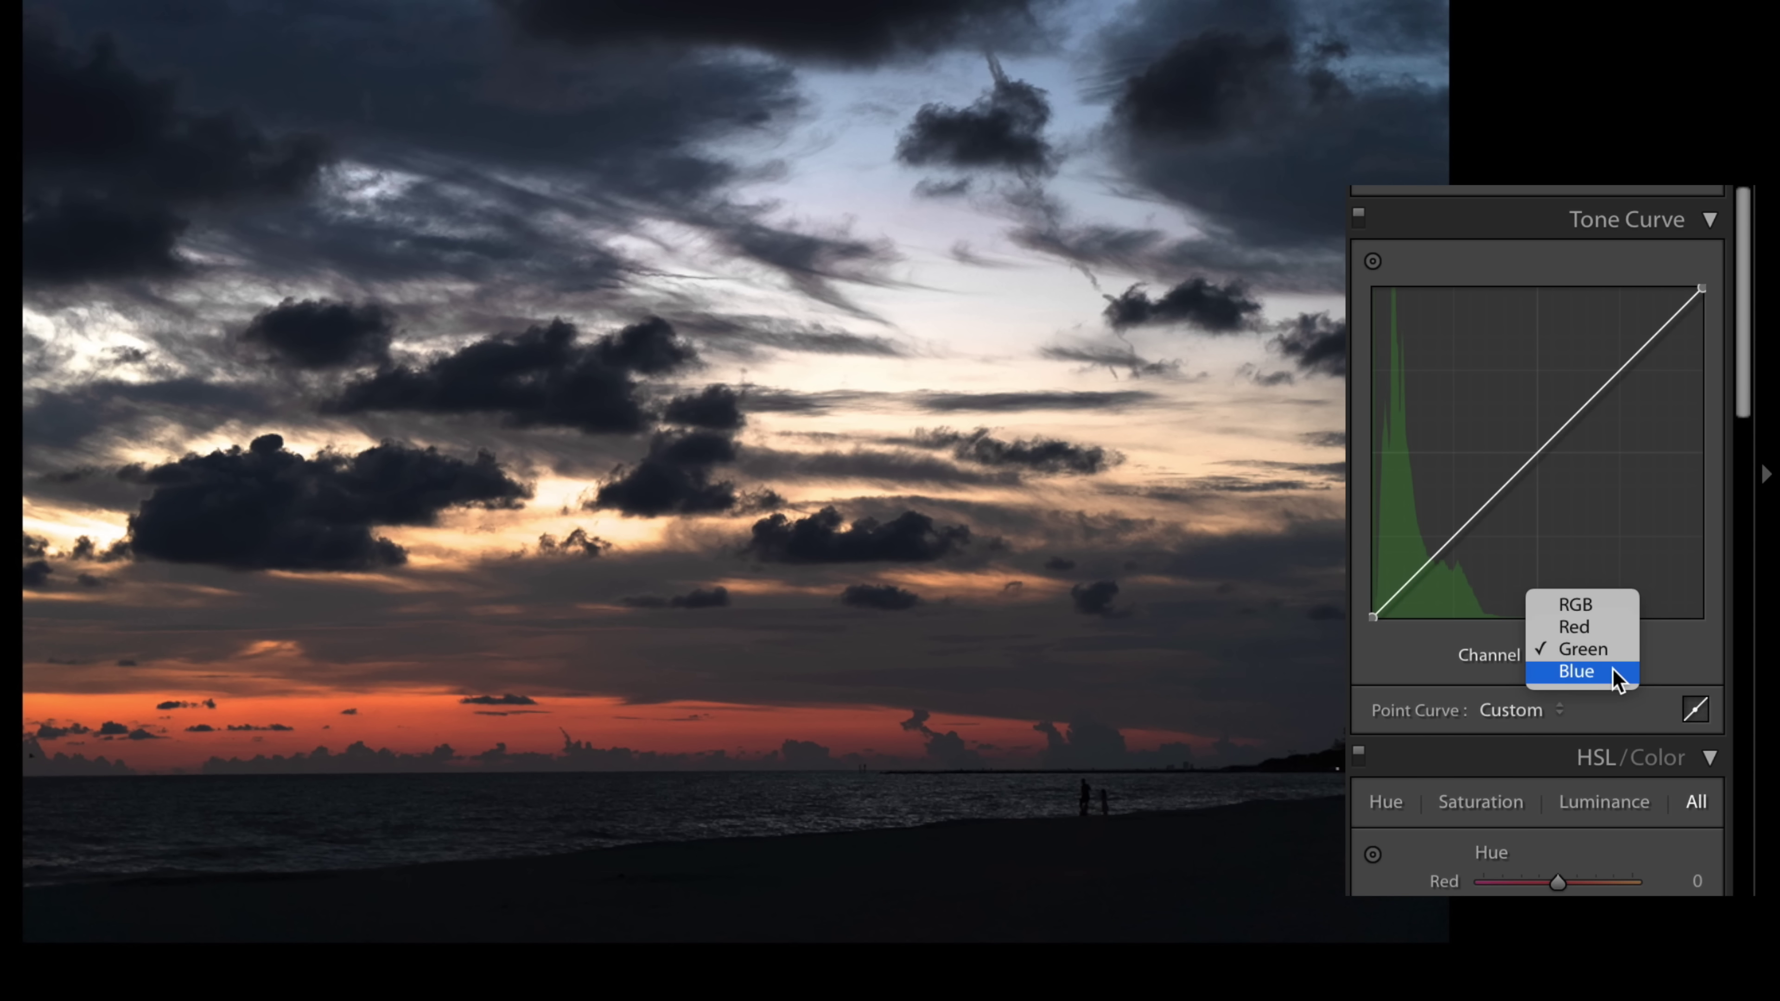
click(1609, 678)
drag(1531, 456, 1501, 379)
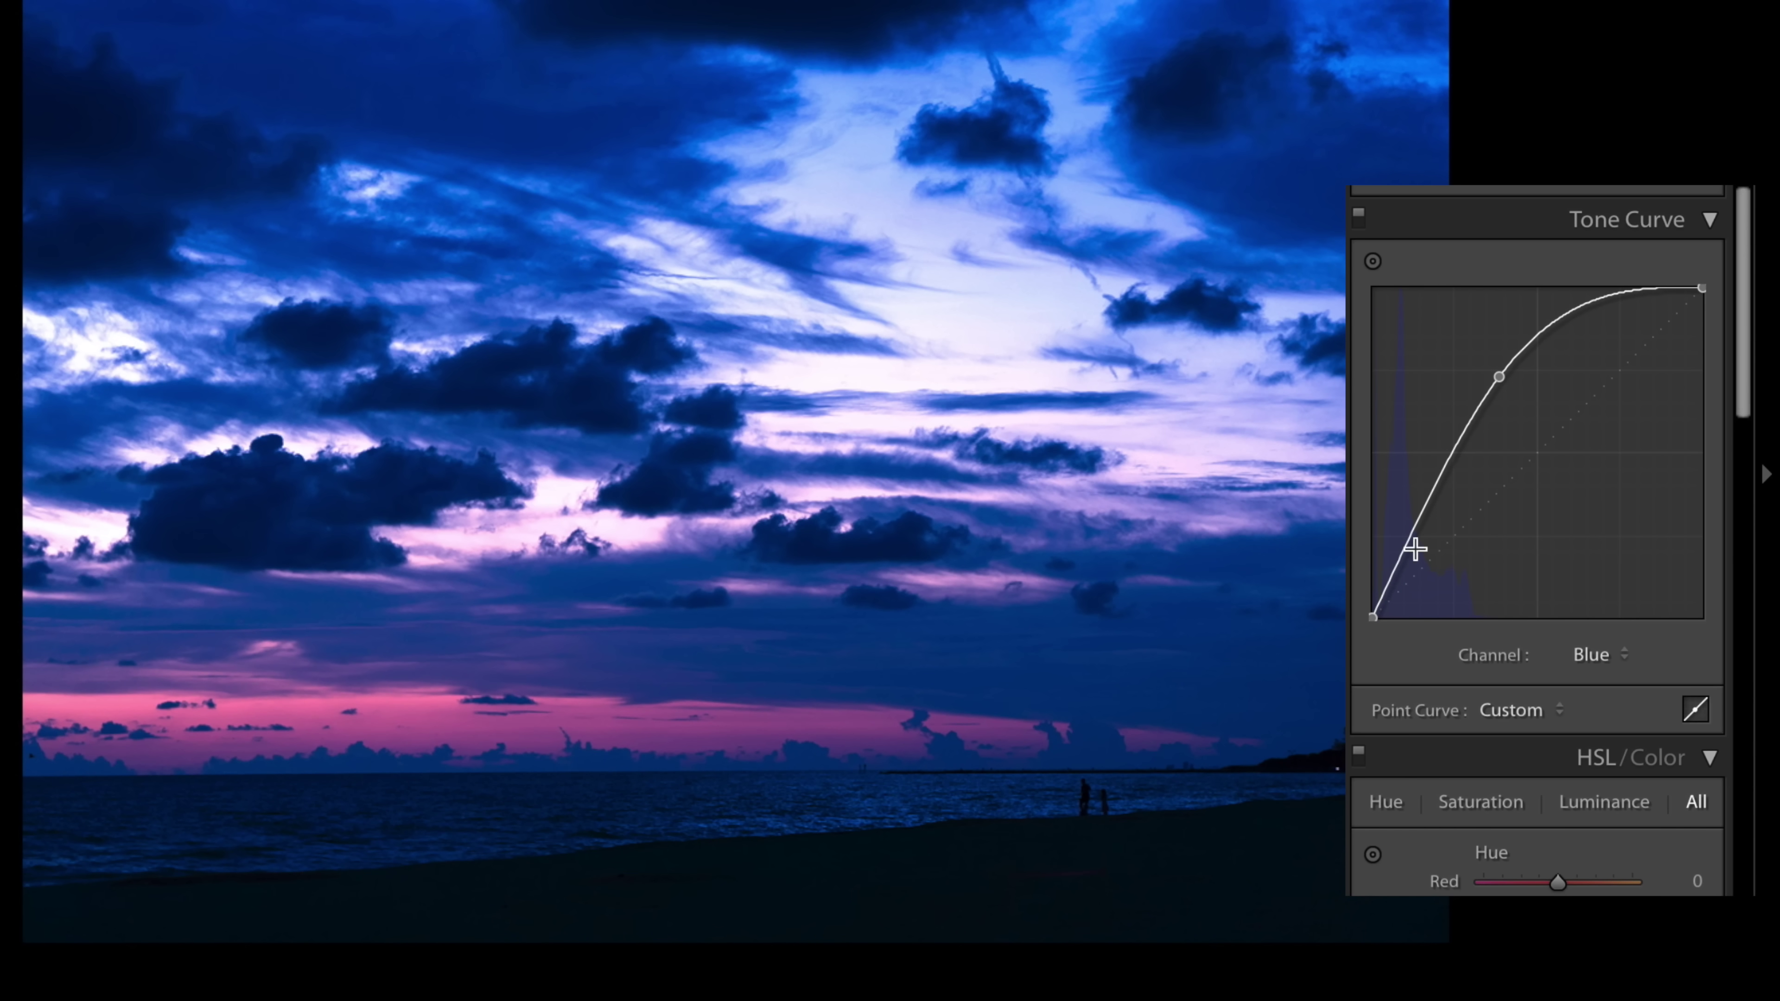
key(ctrl+z)
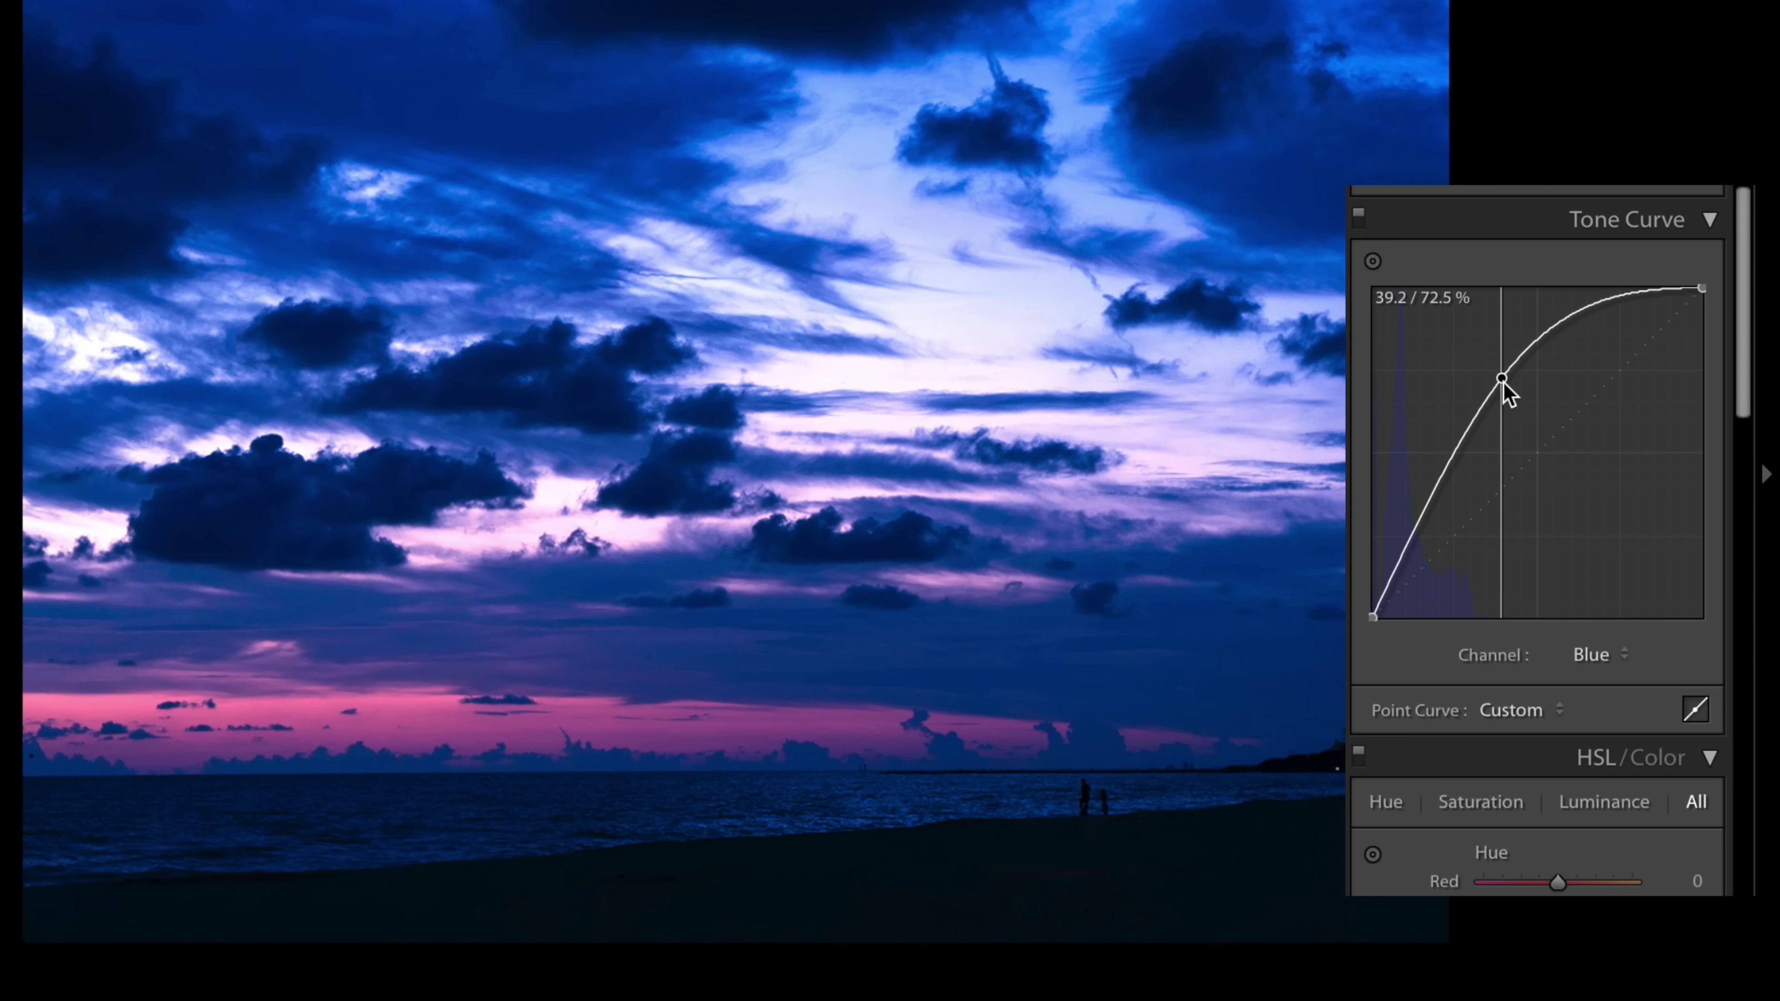
drag(1528, 421, 1564, 500)
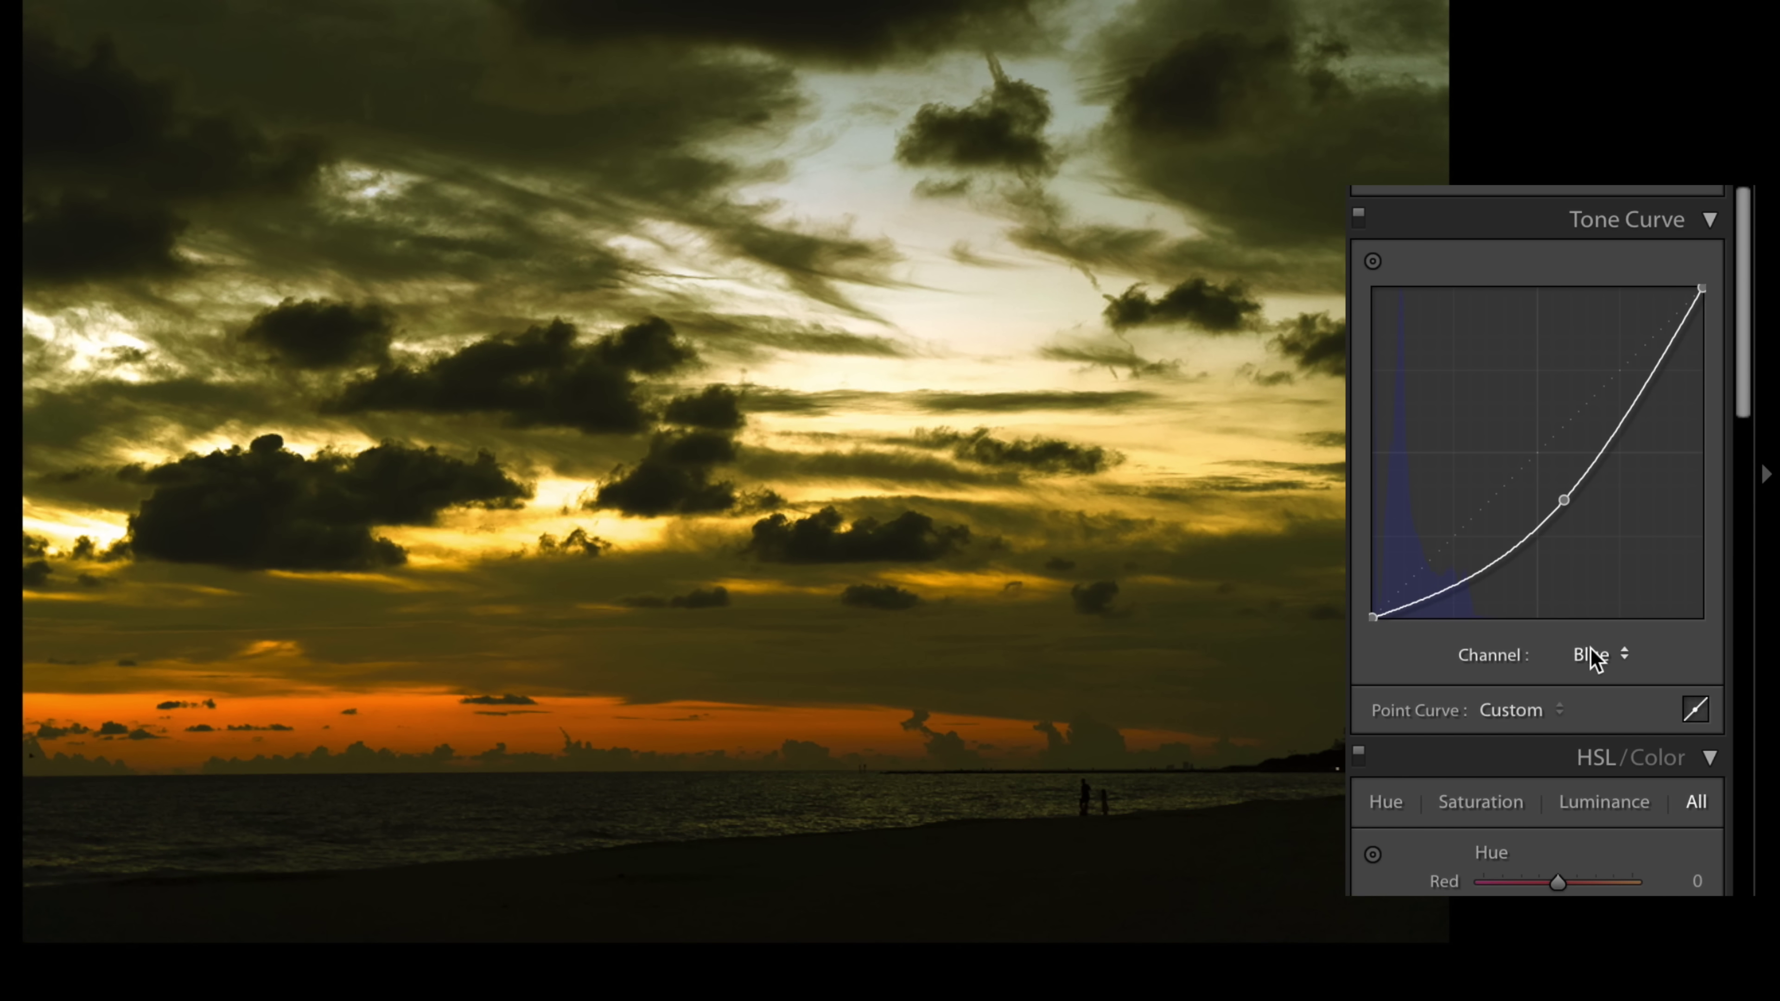
Delete the Blue curve's control point via its right-click menu.
right_click(1596, 501)
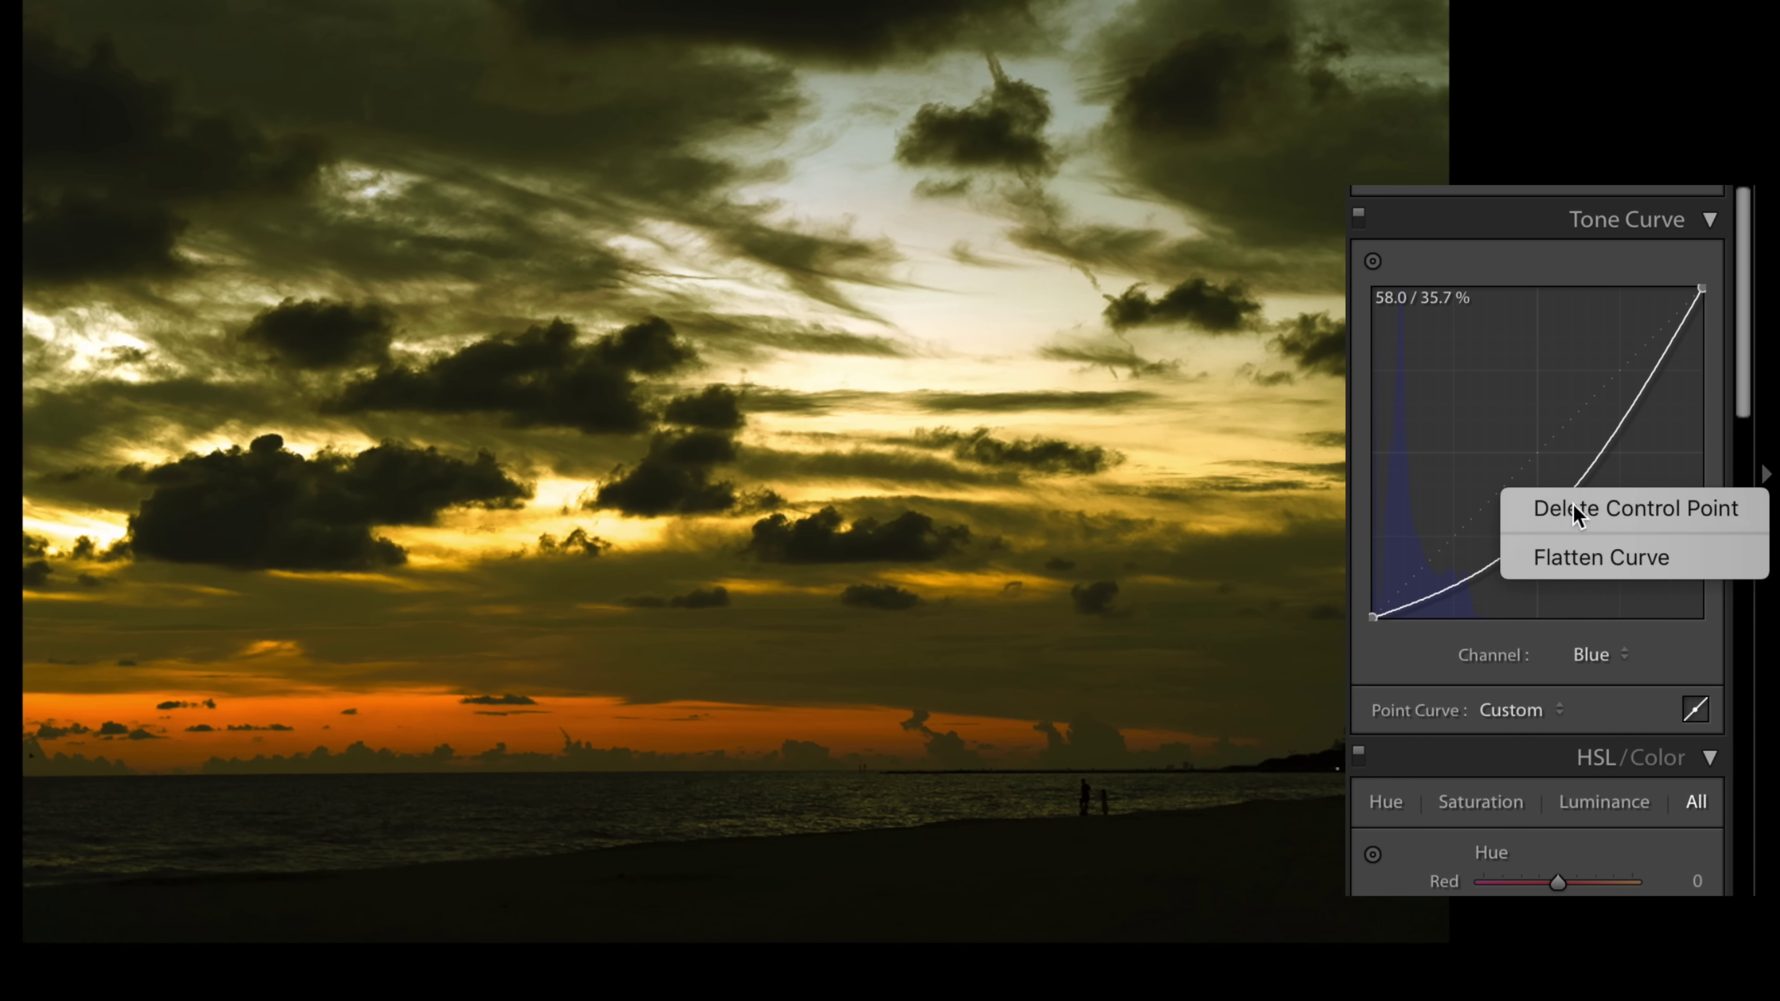
click(1577, 512)
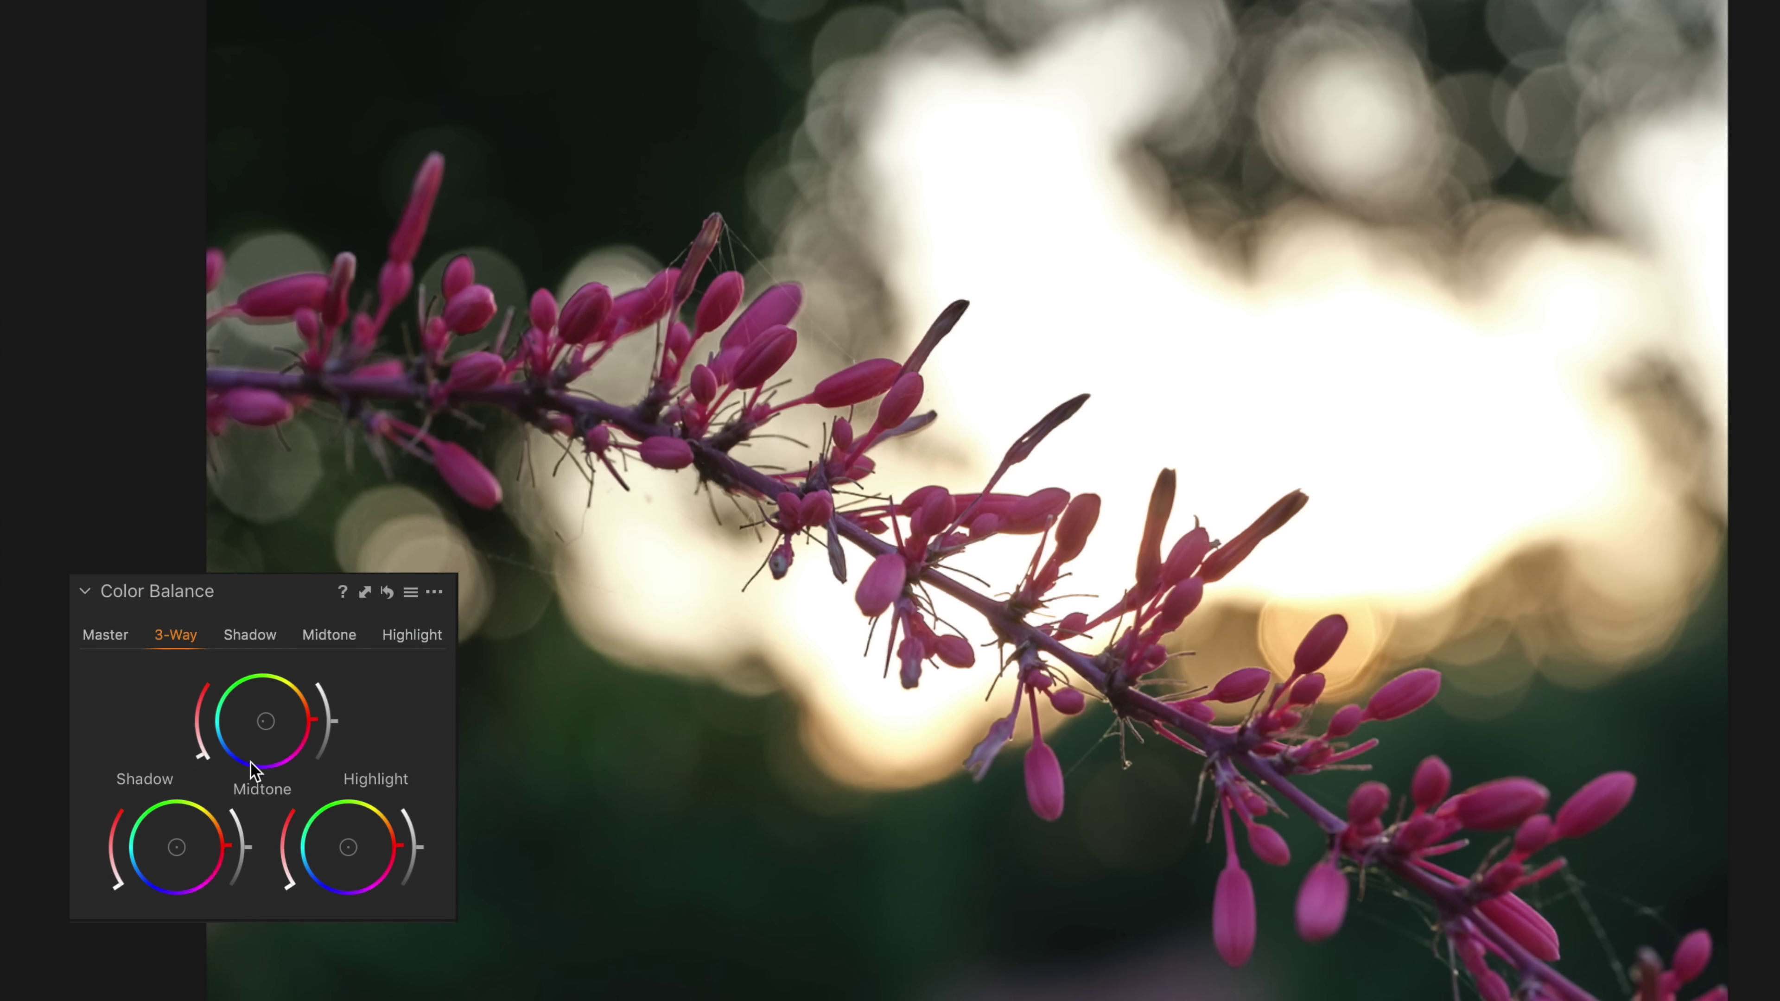
click(269, 633)
click(342, 634)
click(407, 633)
click(258, 635)
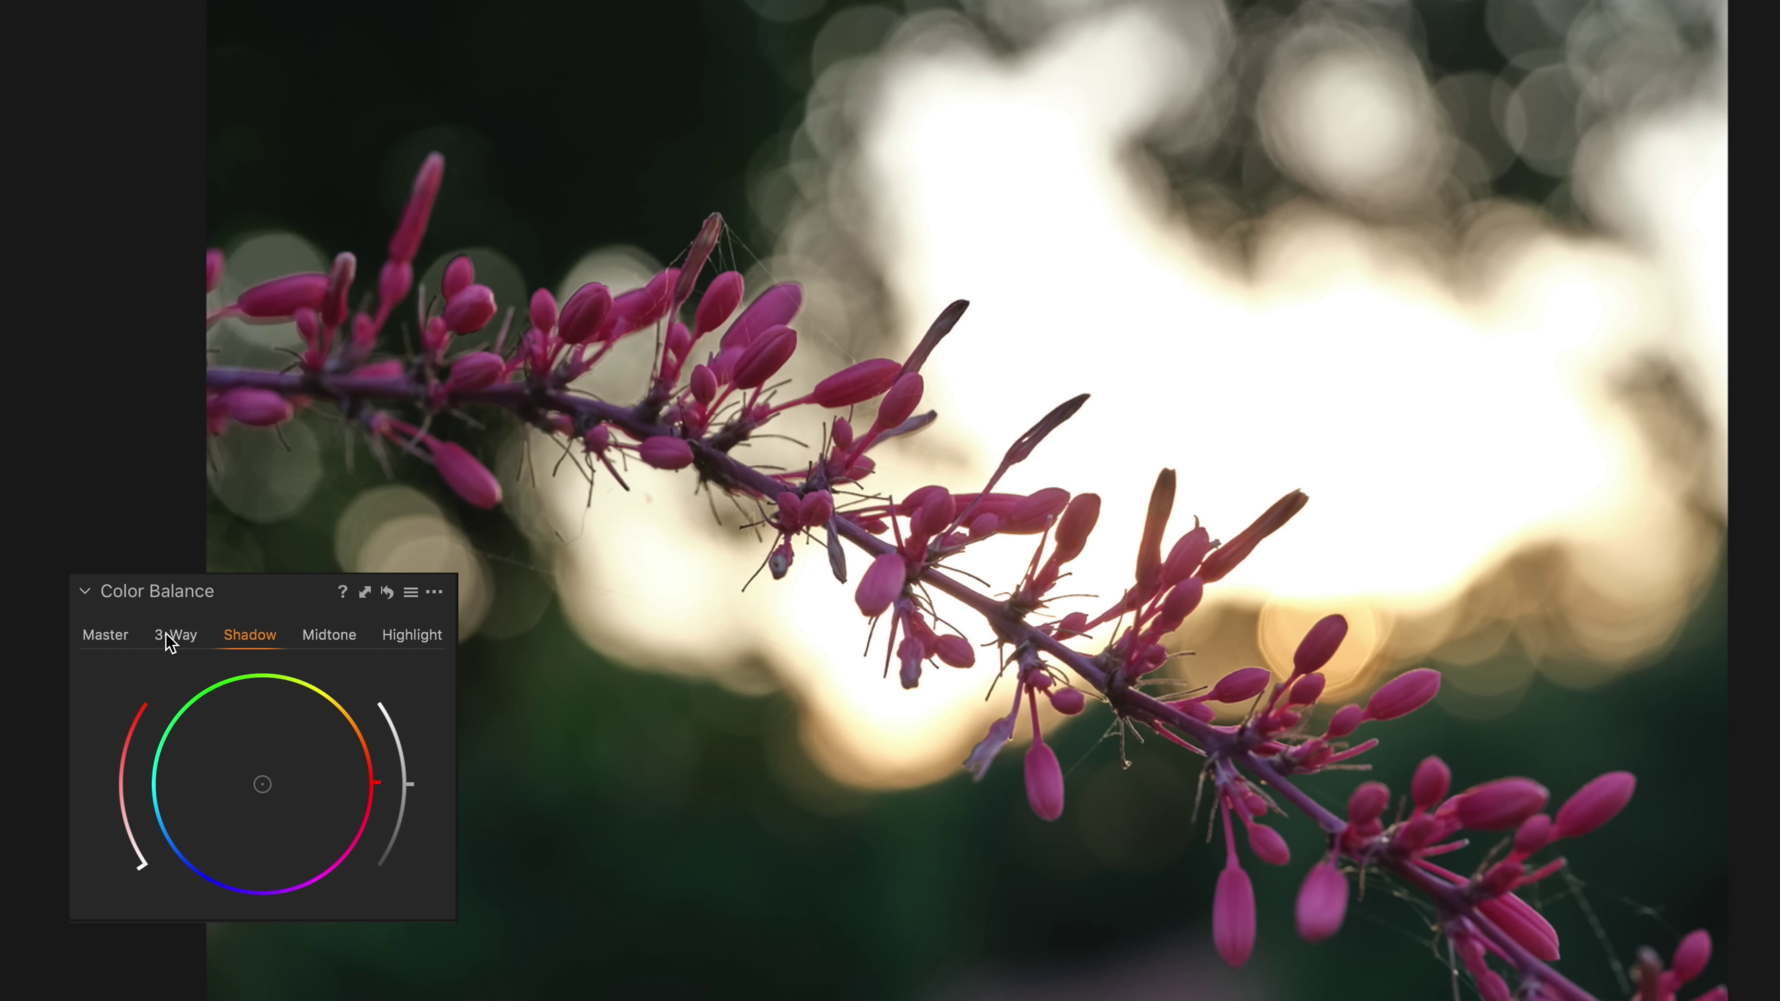
click(169, 633)
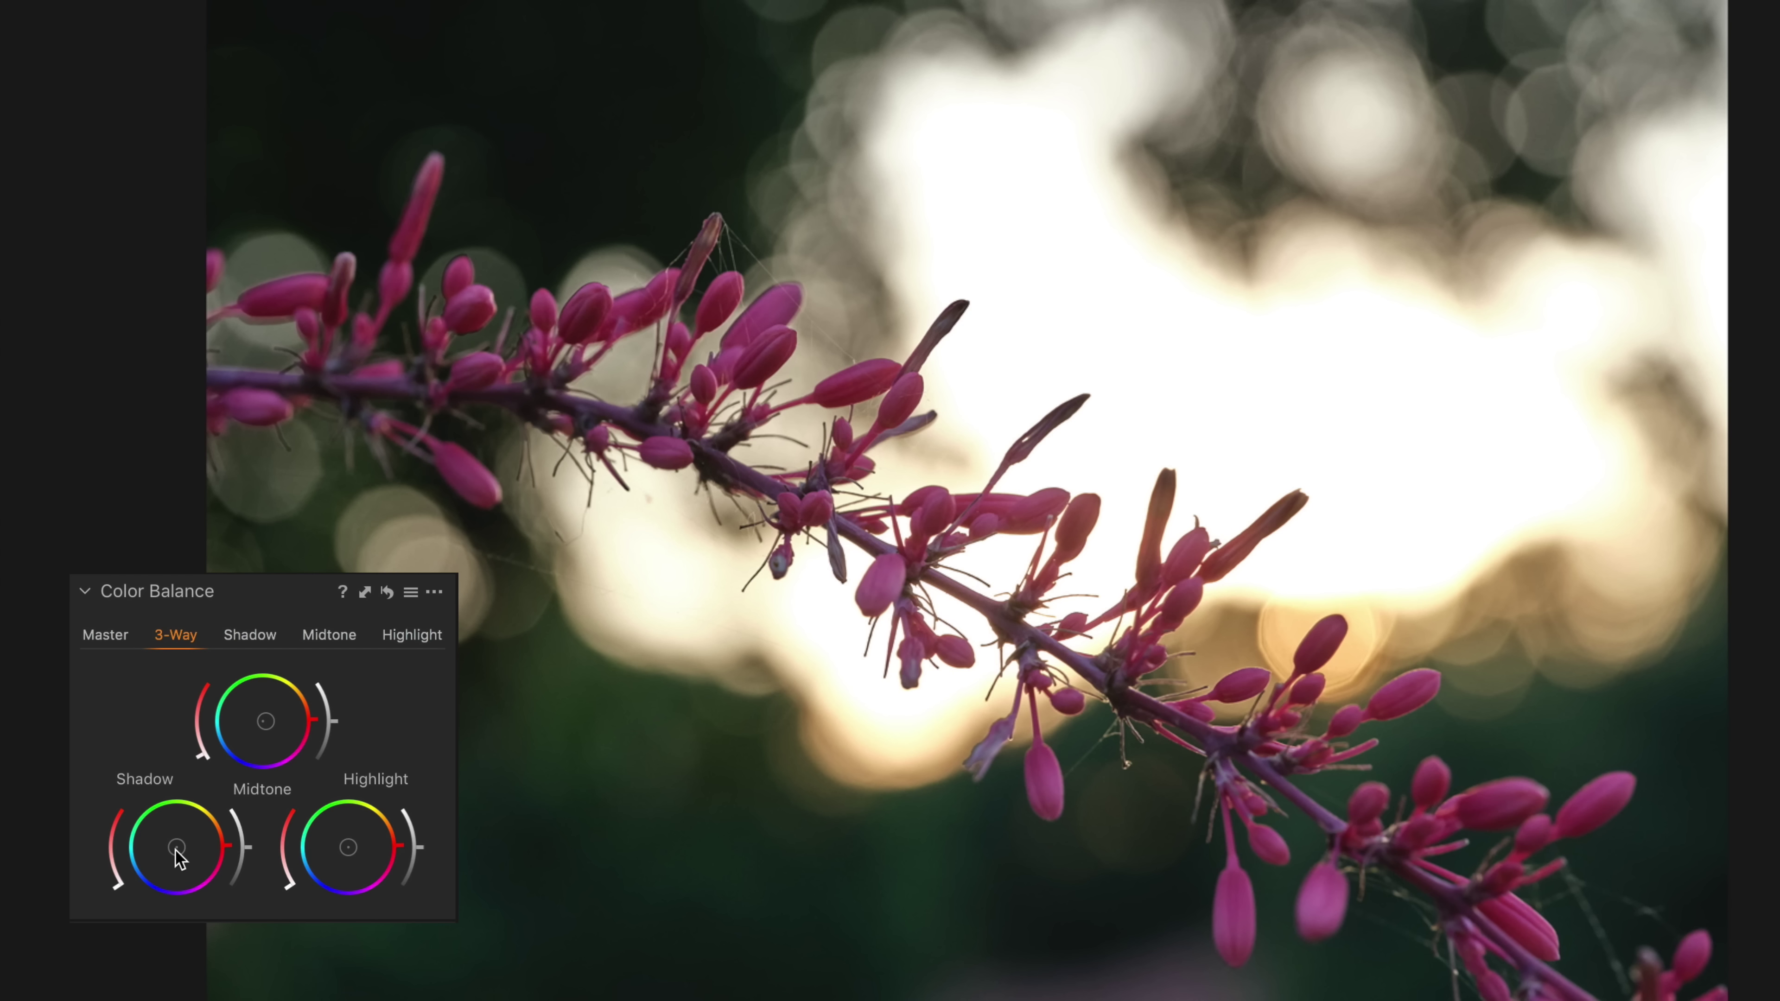
drag(175, 849, 232, 812)
mouse_move(114, 813)
mouse_down()
mouse_move(116, 877)
mouse_move(106, 803)
mouse_up()
drag(249, 845, 248, 822)
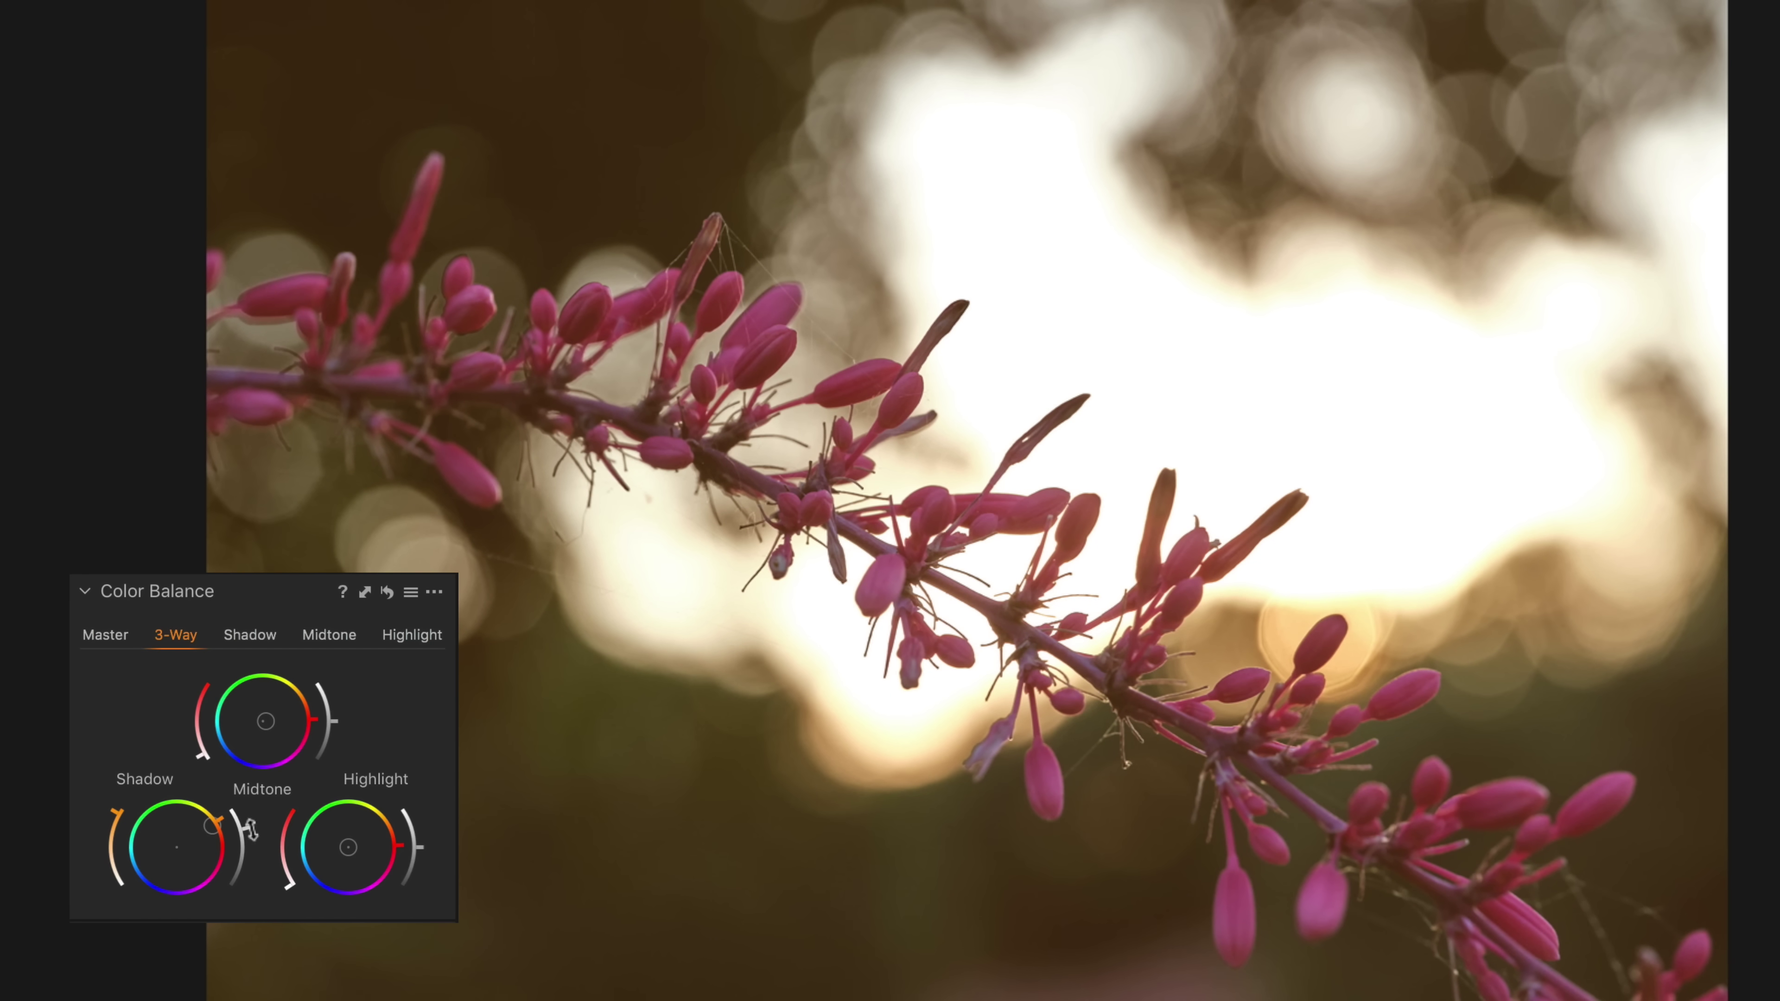
drag(249, 830, 256, 851)
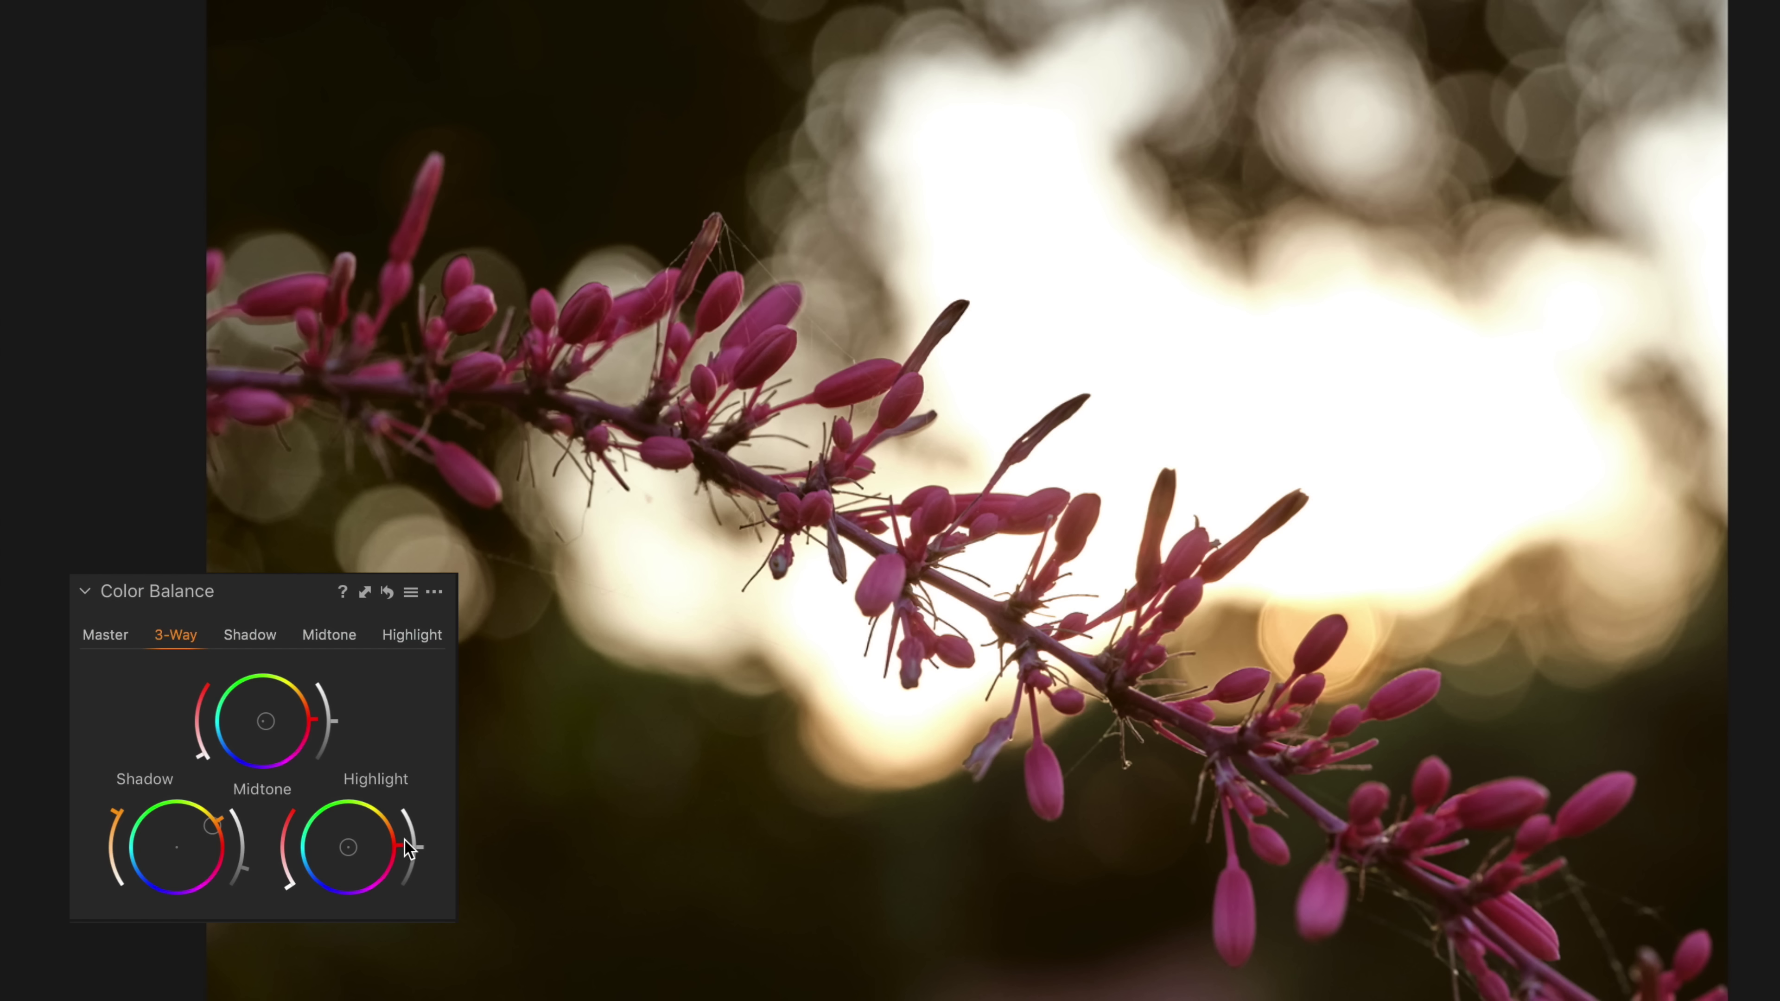
drag(417, 844, 288, 858)
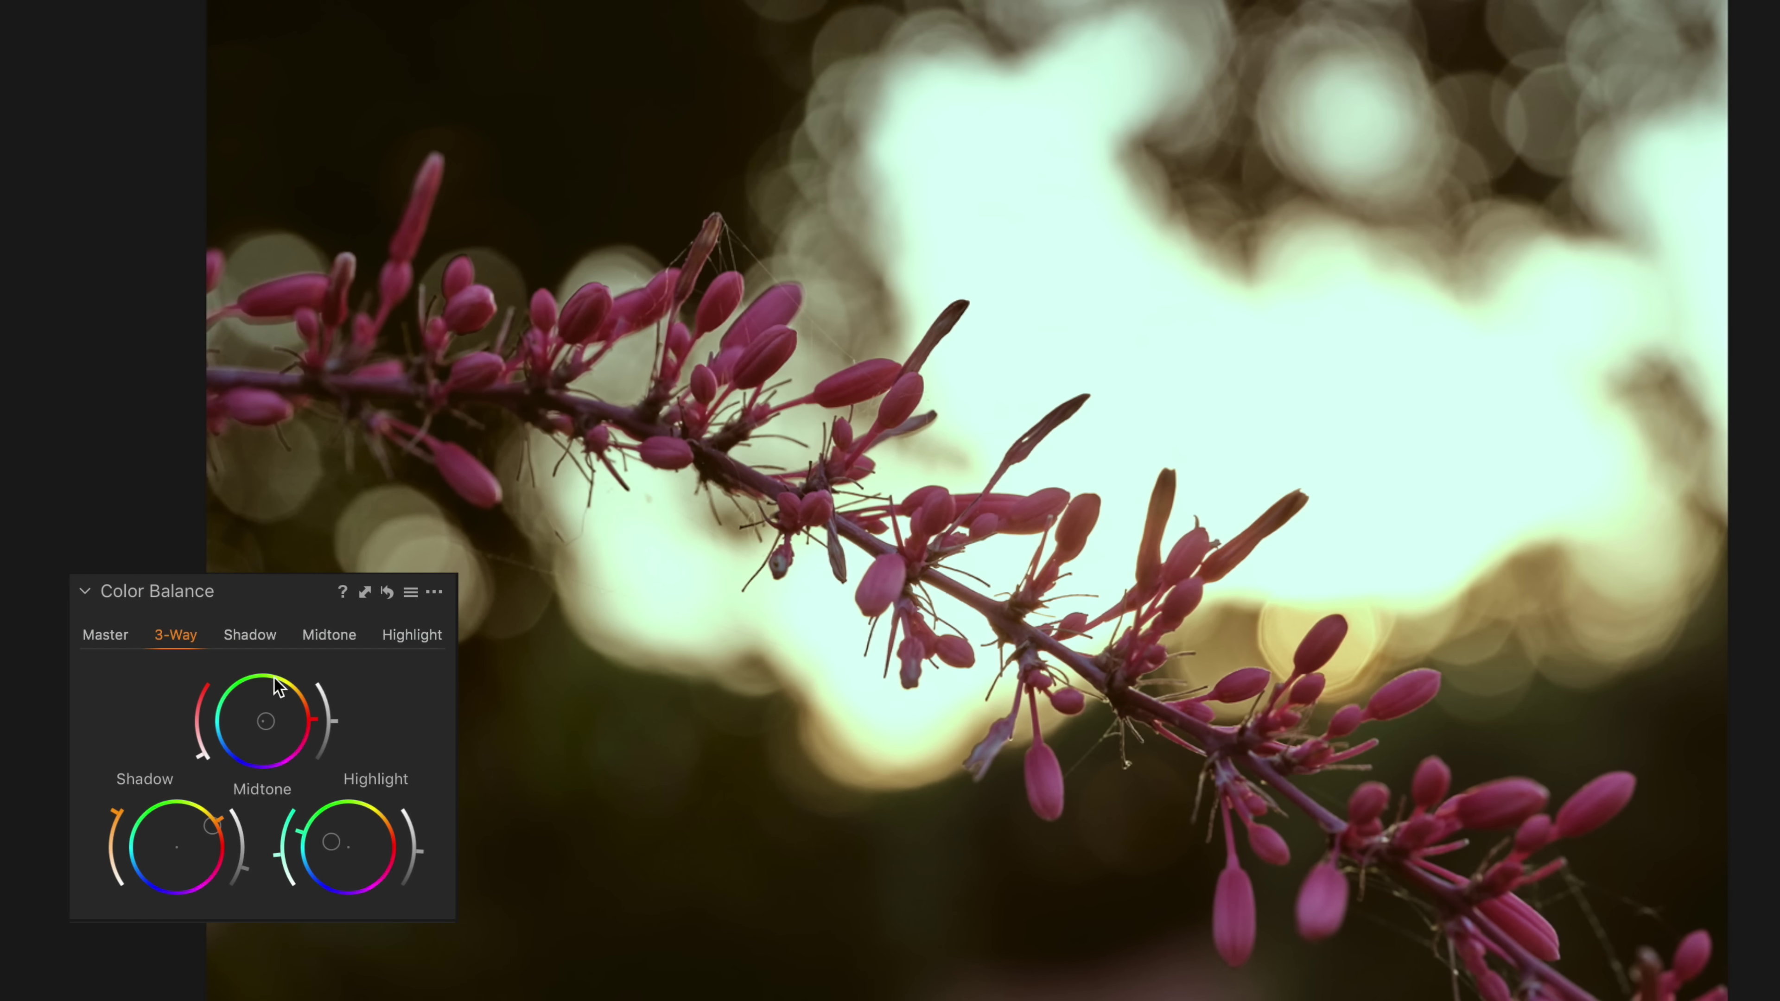
drag(269, 723, 314, 675)
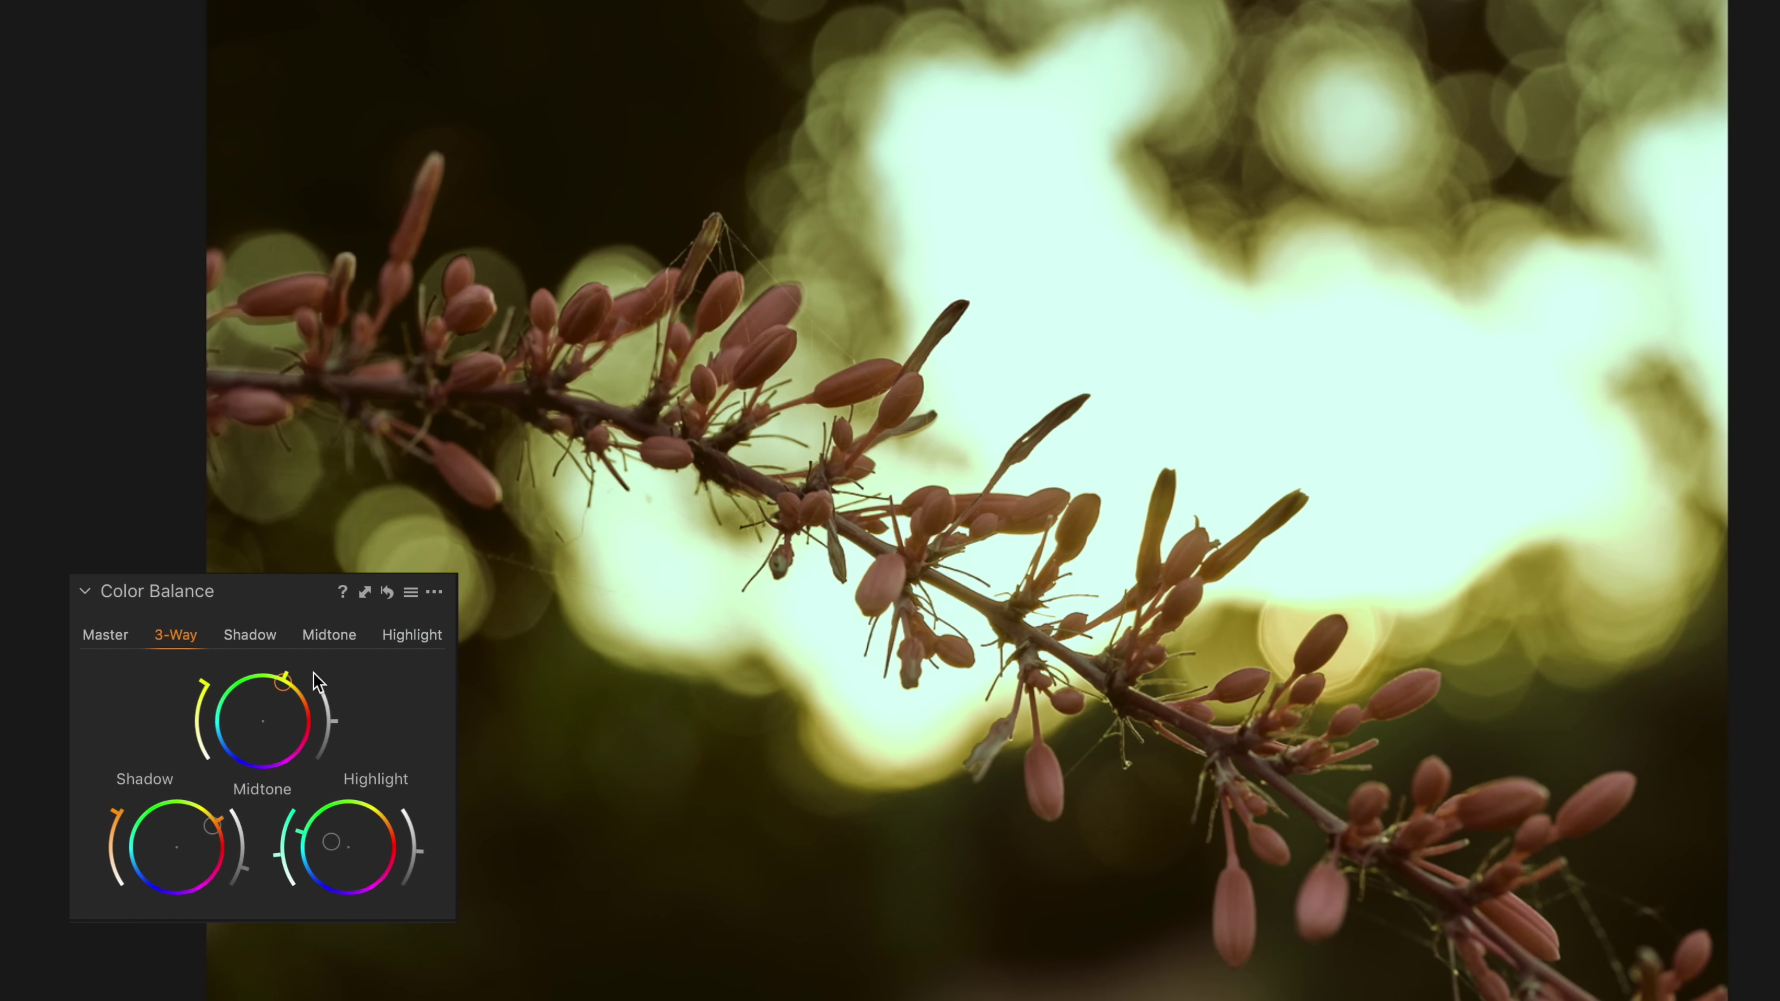
mouse_move(337, 719)
mouse_down()
mouse_move(319, 672)
mouse_move(337, 731)
mouse_up()
drag(267, 730, 298, 764)
click(388, 592)
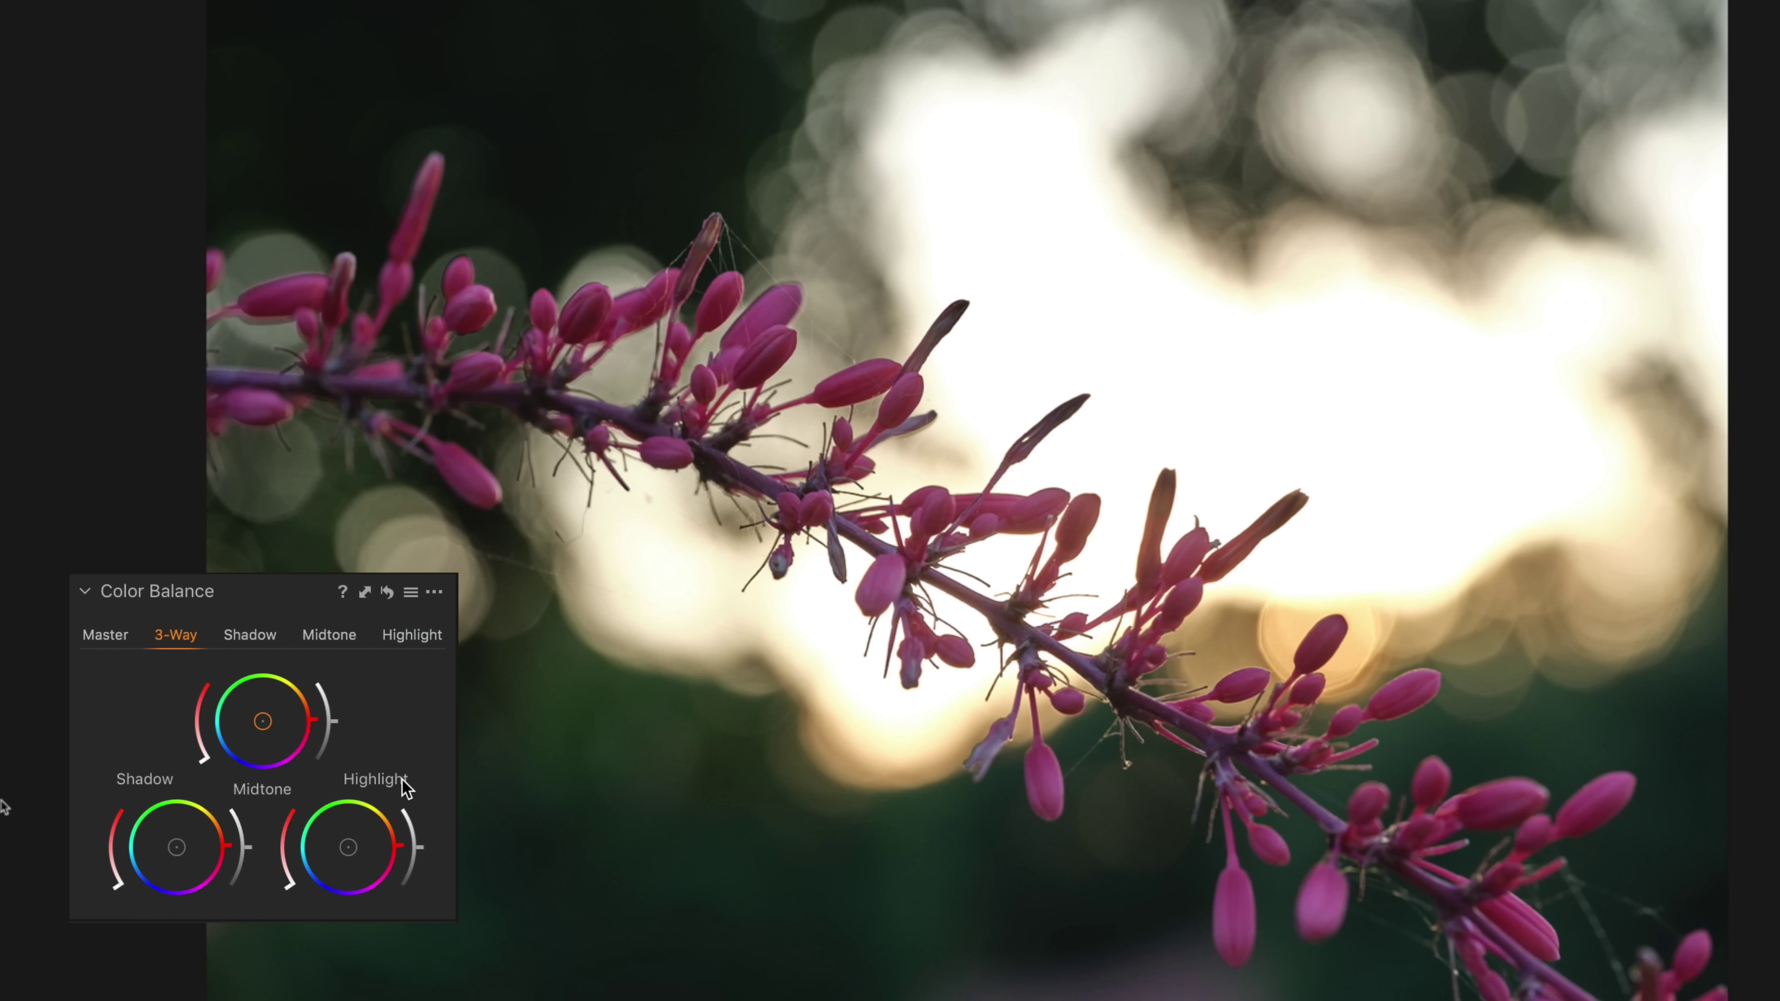